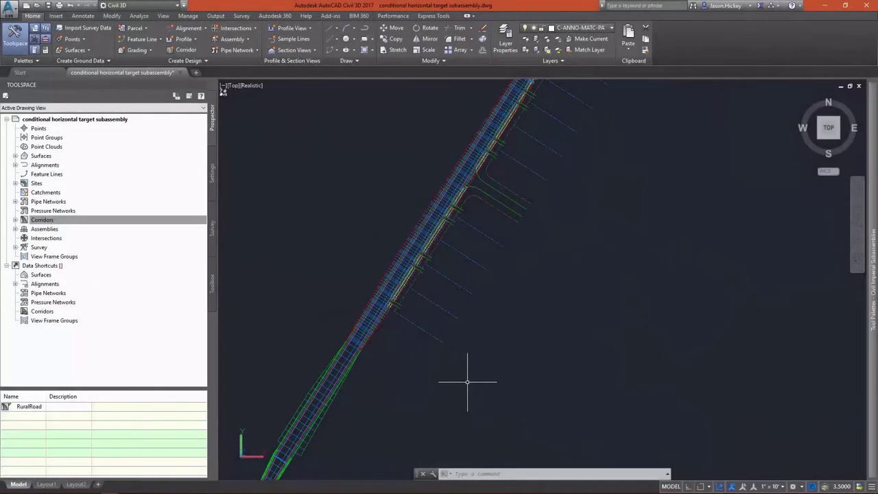
Zoom in at a driveway and inspect the corridor and a sidewalk polyline beside it.
scroll(426, 291, up, 5)
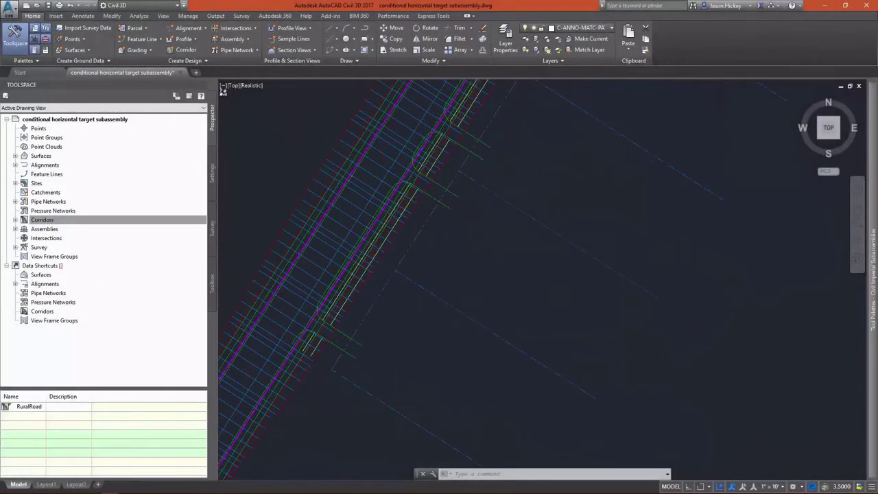
scroll(235, 373, up, 4)
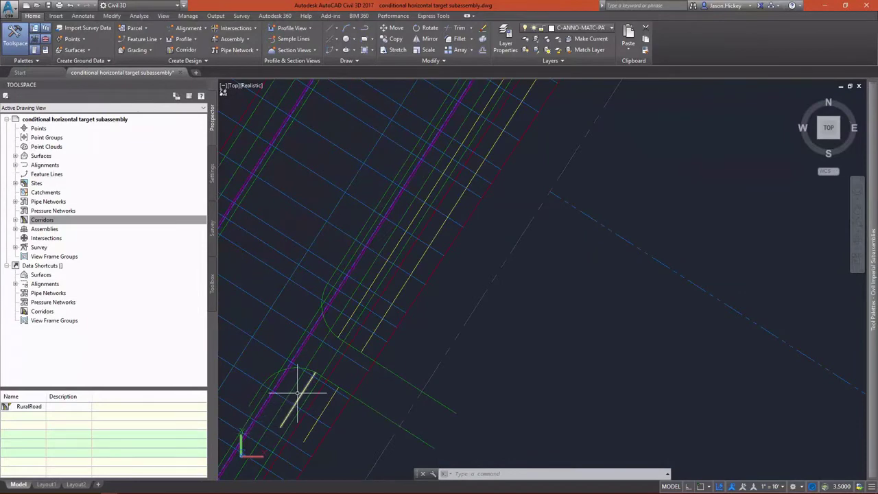
click(304, 353)
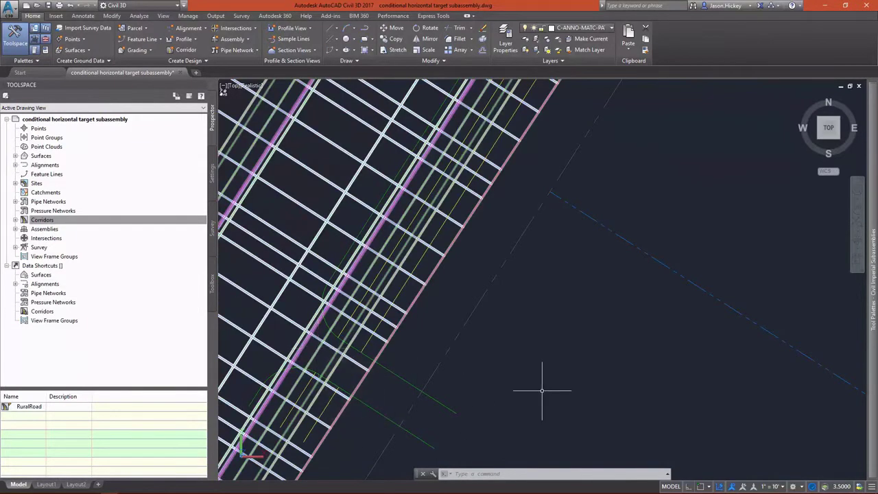
key(Escape)
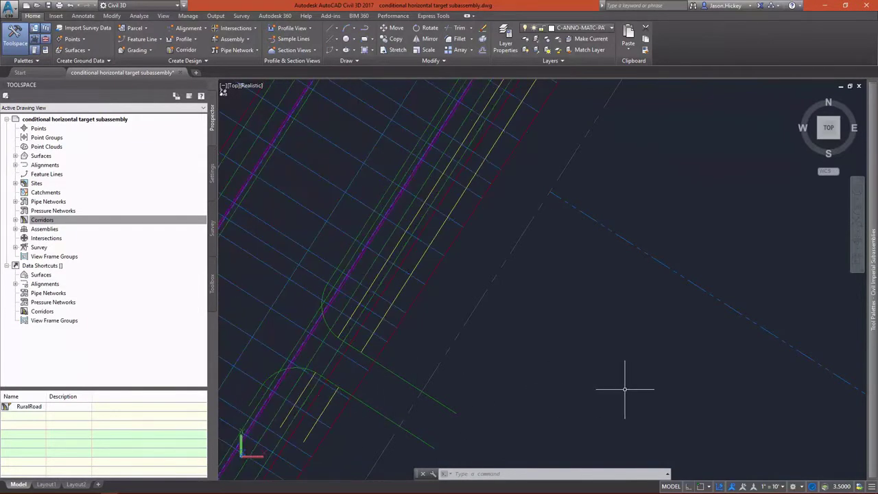
click(343, 330)
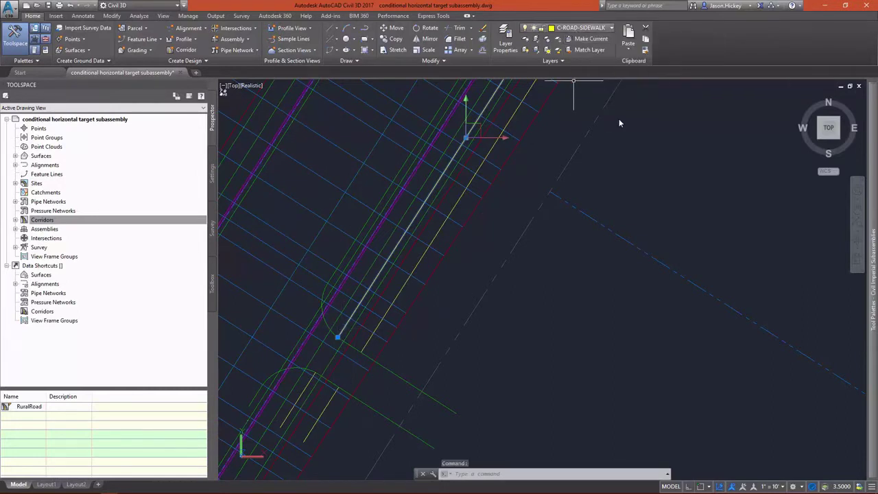
key(Escape)
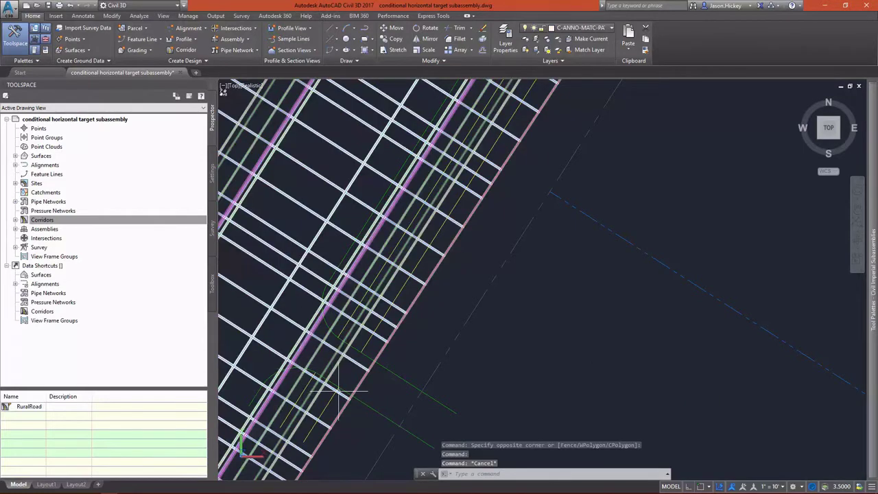
Select two driveway lines plus all similar objects, 50 sidewalk and driveway polylines.
click(382, 413)
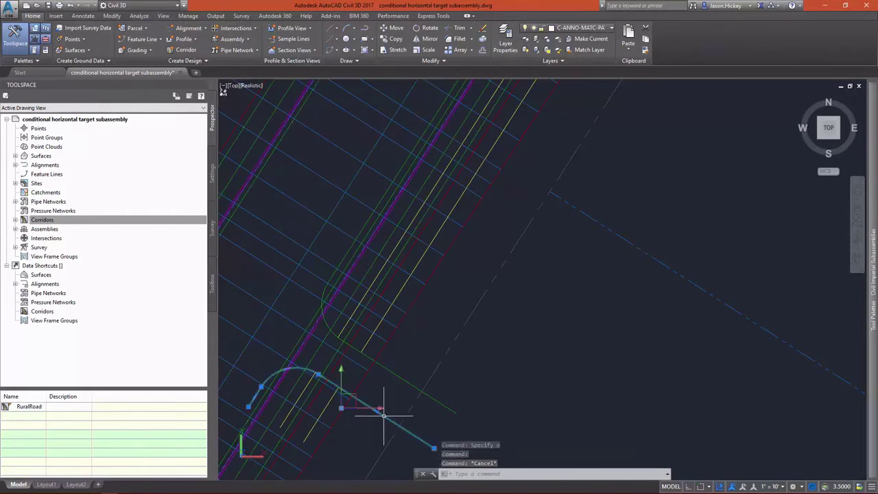
click(332, 397)
right_click(332, 397)
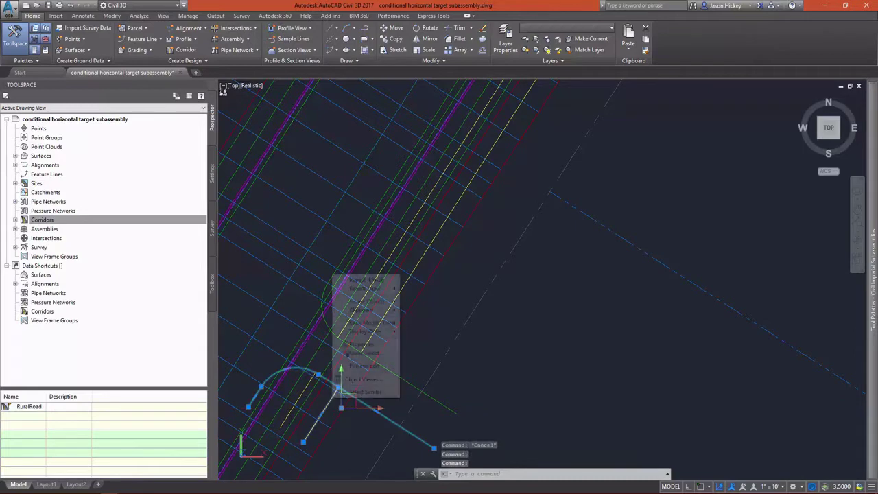
click(347, 386)
scroll(543, 396, down, 6)
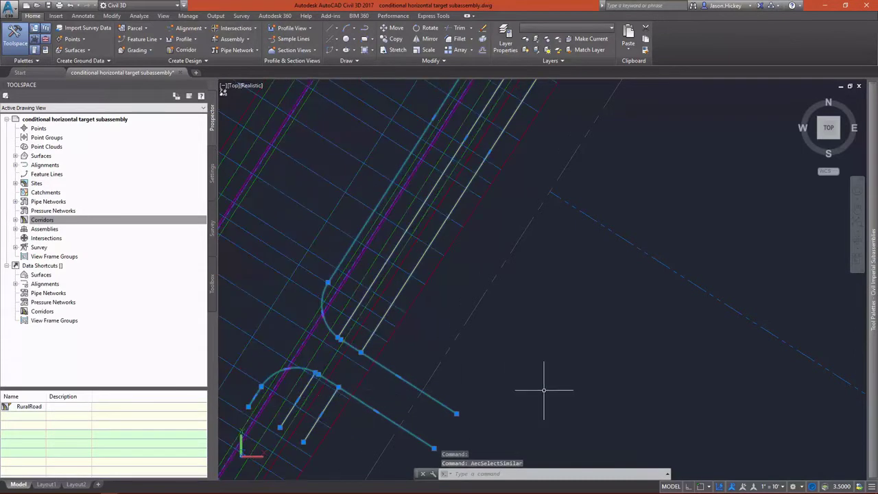
scroll(690, 398, down, 2)
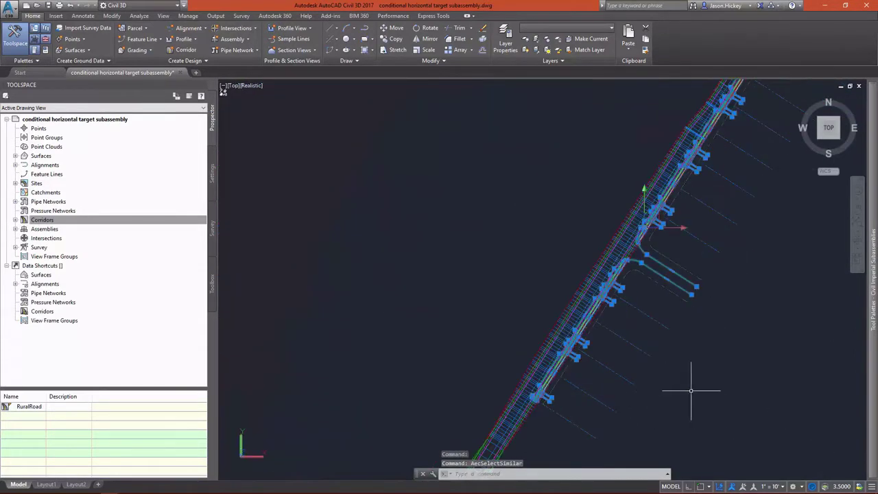
scroll(701, 401, down, 2)
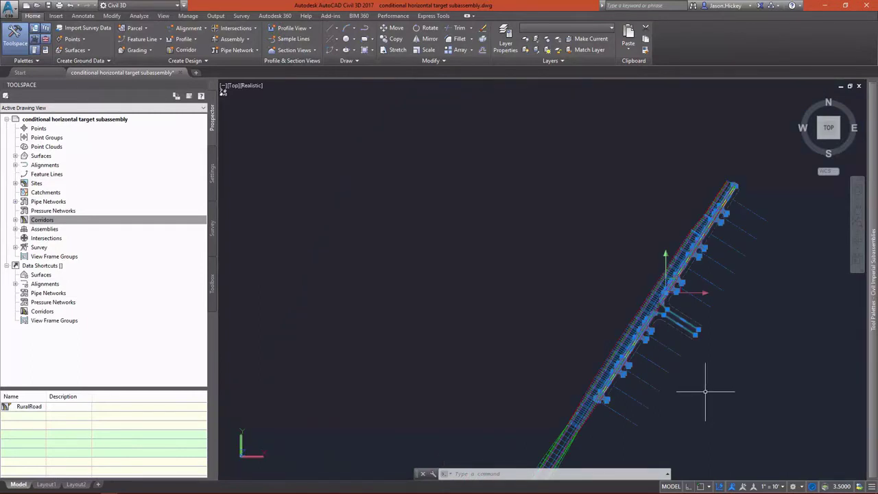
right_click(707, 392)
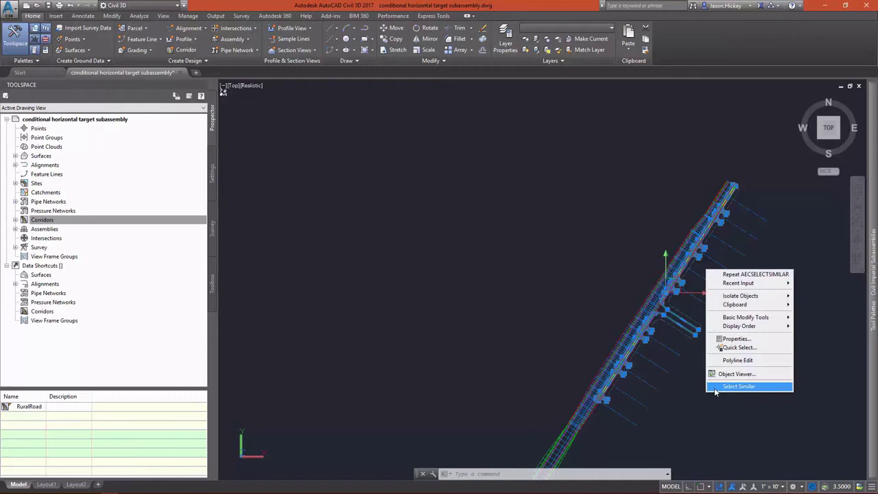
click(658, 367)
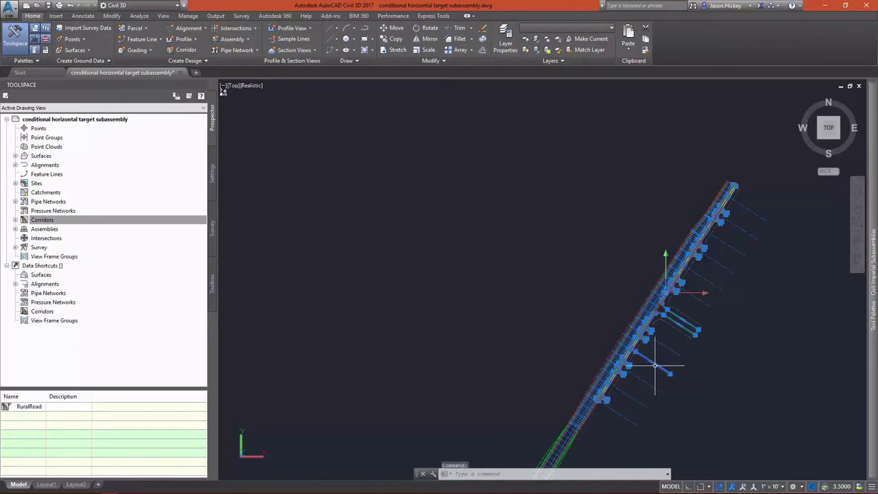
right_click(652, 363)
click(679, 479)
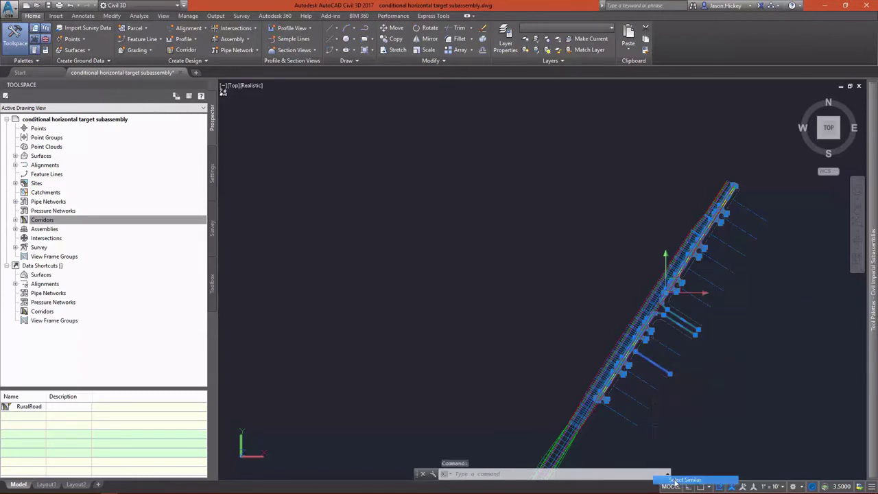
Isolate the selected polylines so only they remain visible.
right_click(679, 392)
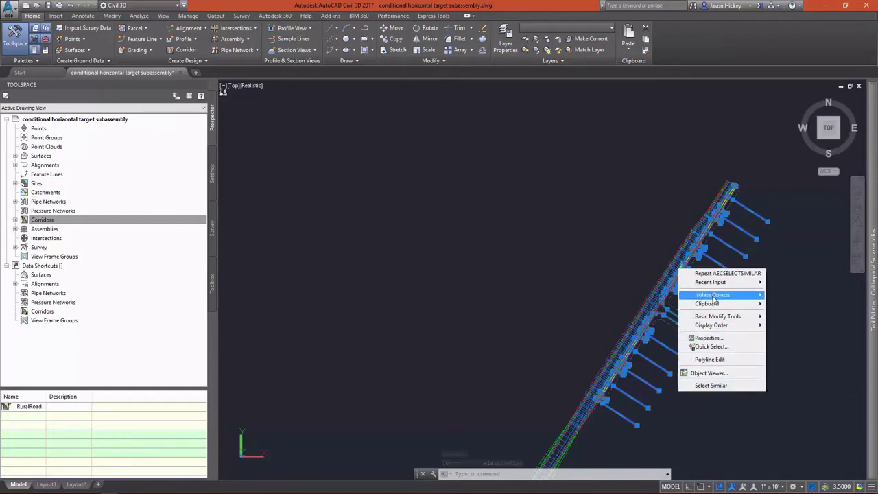
mouse_move(714, 296)
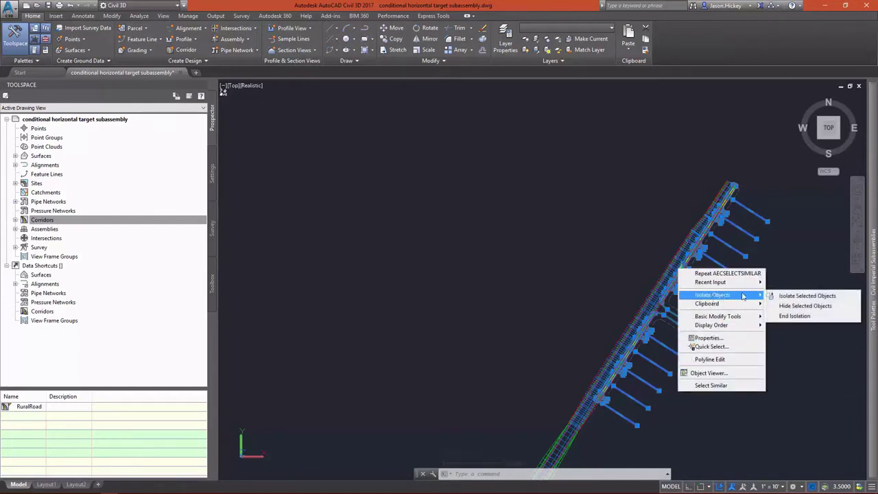
click(795, 297)
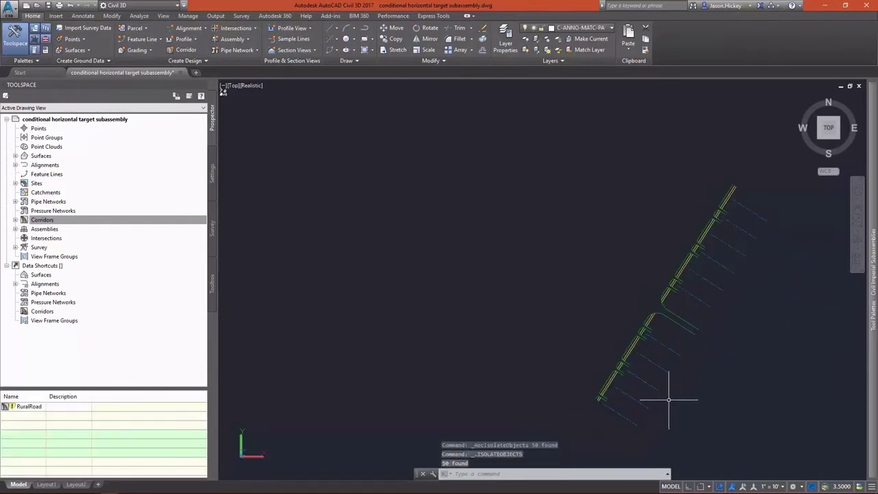
Zoom around the isolated sidewalk polylines where they meet the driveways.
scroll(669, 400, up, 4)
scroll(613, 354, up, 2)
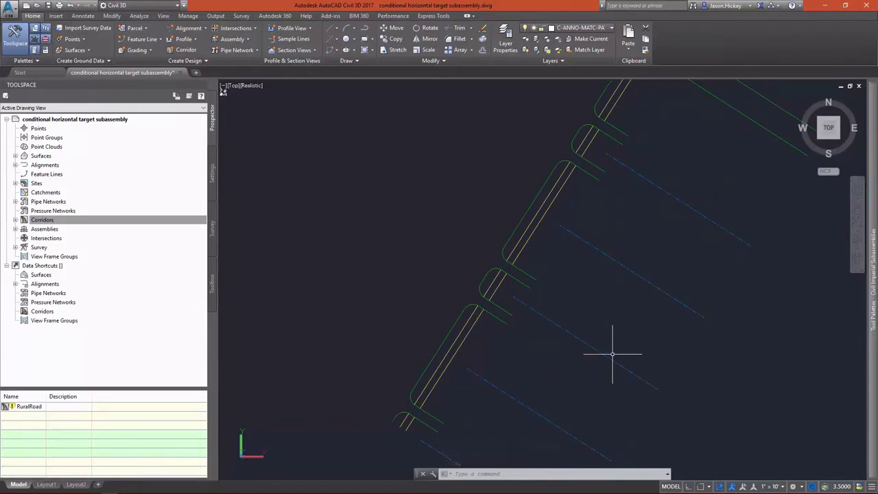
scroll(428, 304, down, 3)
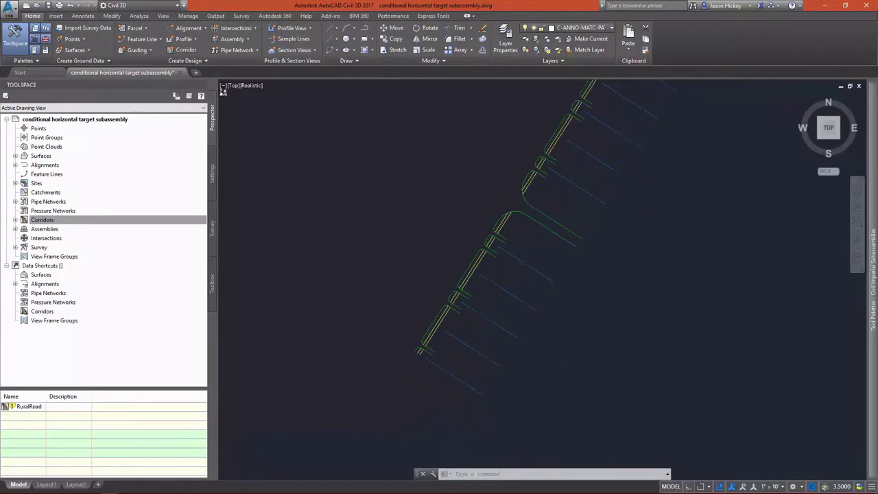
scroll(429, 305, down, 1)
scroll(428, 305, up, 1)
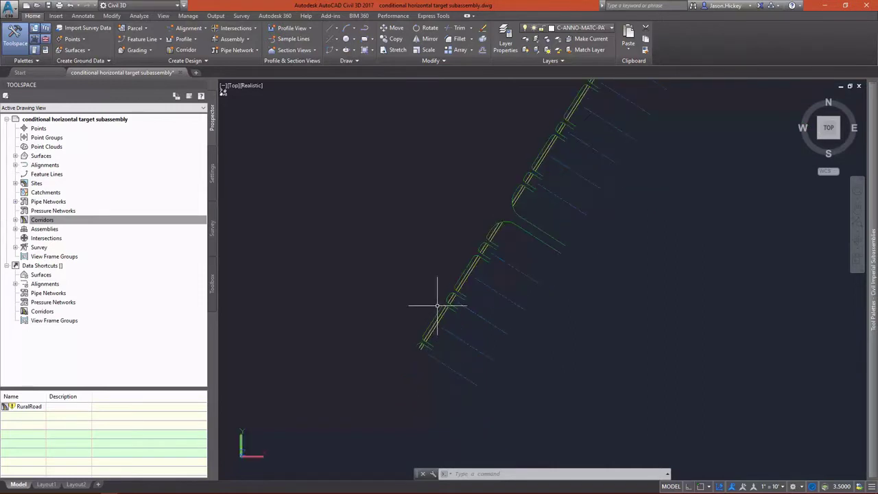
End isolation to bring the corridor and all hidden objects back.
key(Escape)
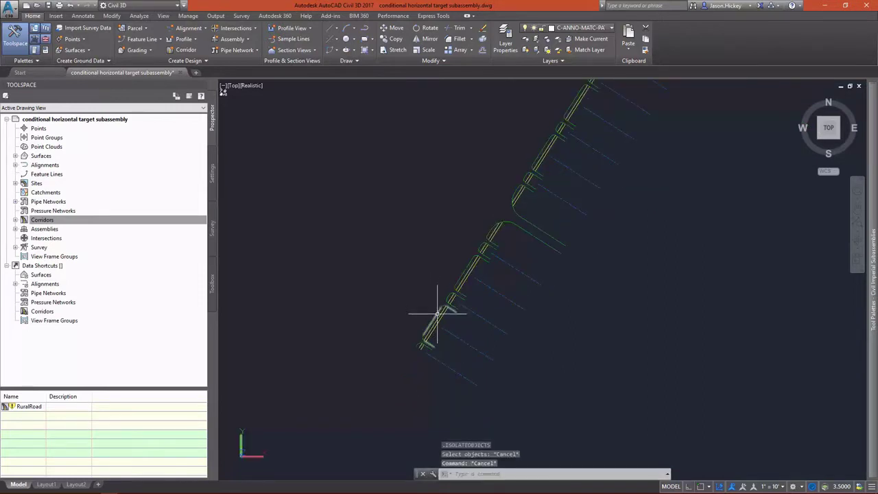
click(428, 315)
right_click(439, 315)
mouse_move(449, 345)
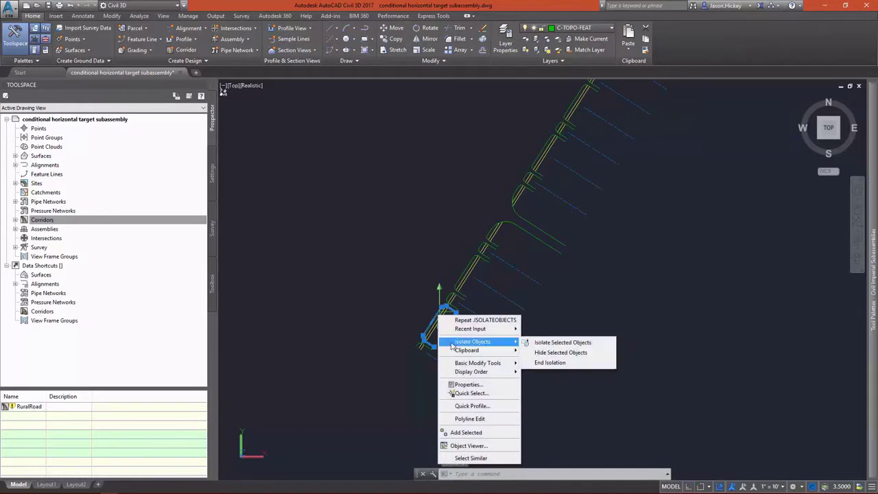
click(561, 366)
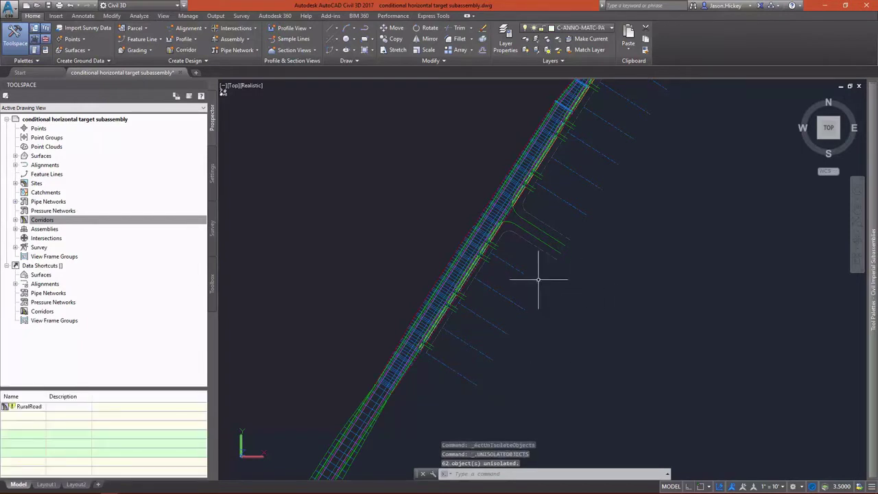
Zoom to the assembly and select the ConditionalHorizontalTarget subassembly on the Target Not Found link.
click(423, 300)
scroll(666, 265, down, 5)
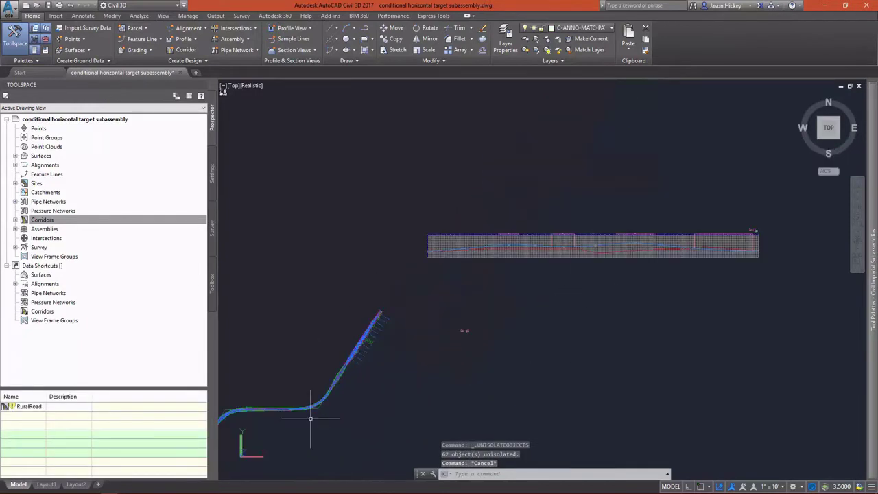
scroll(709, 239, up, 5)
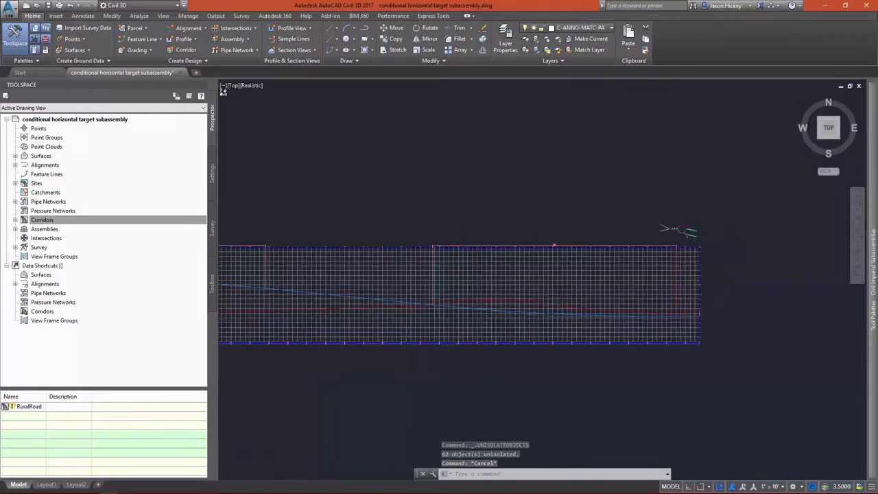
scroll(661, 219, up, 8)
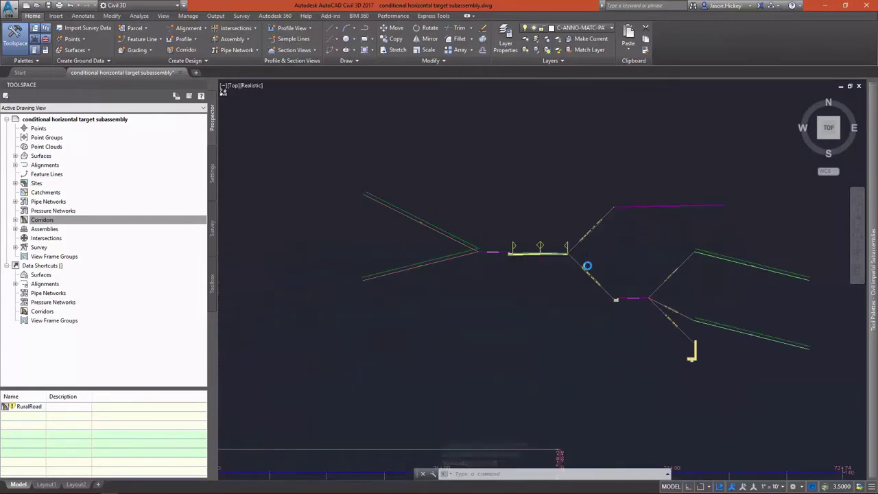
scroll(735, 199, up, 2)
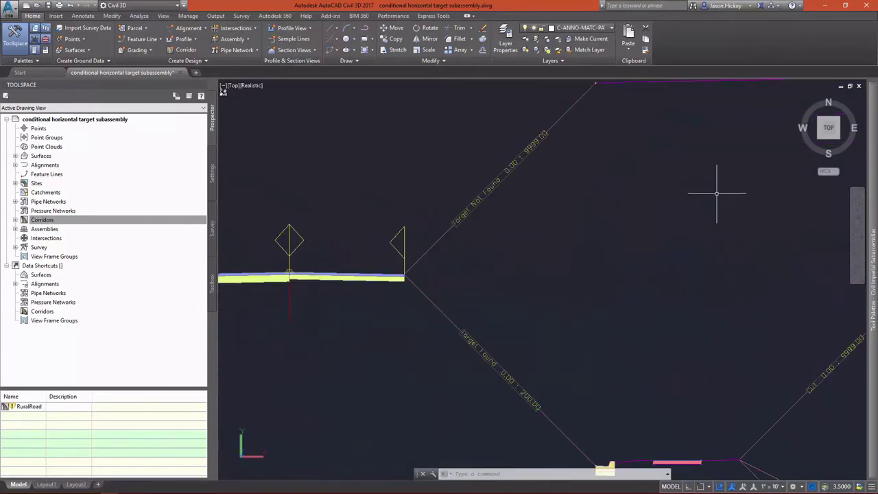
scroll(494, 295, down, 3)
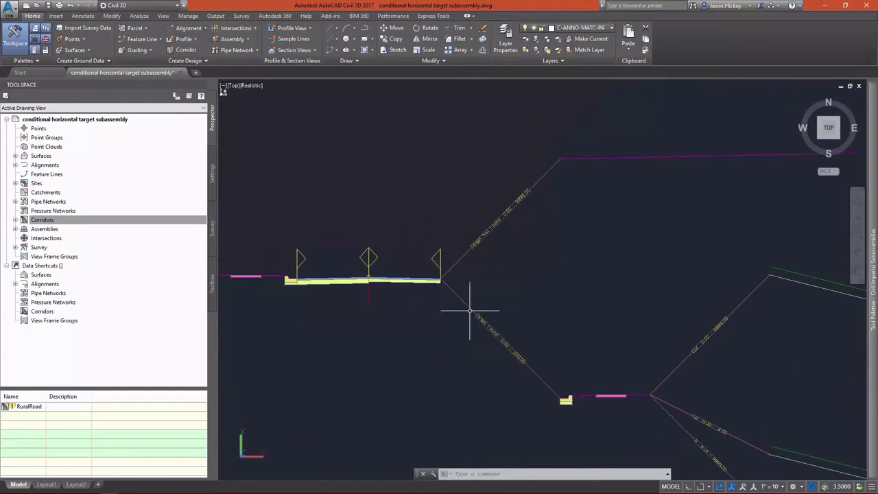
scroll(648, 147, up, 2)
scroll(648, 136, up, 2)
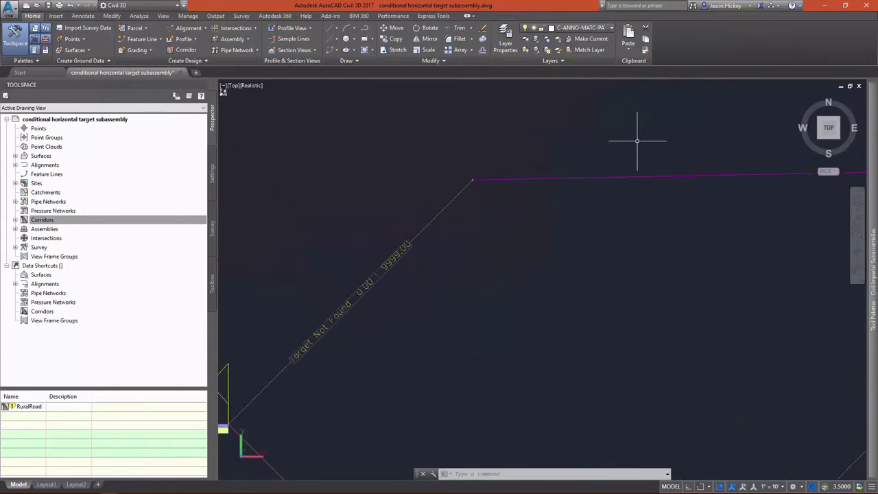
click(426, 229)
Open the subassembly's properties, showing Type Target Not Found and Maximum Distance 9999.00'.
right_click(425, 230)
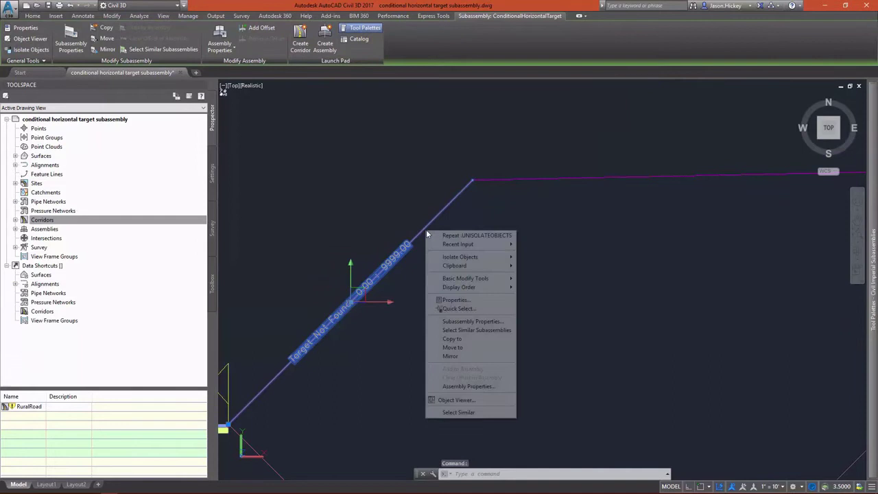
click(455, 300)
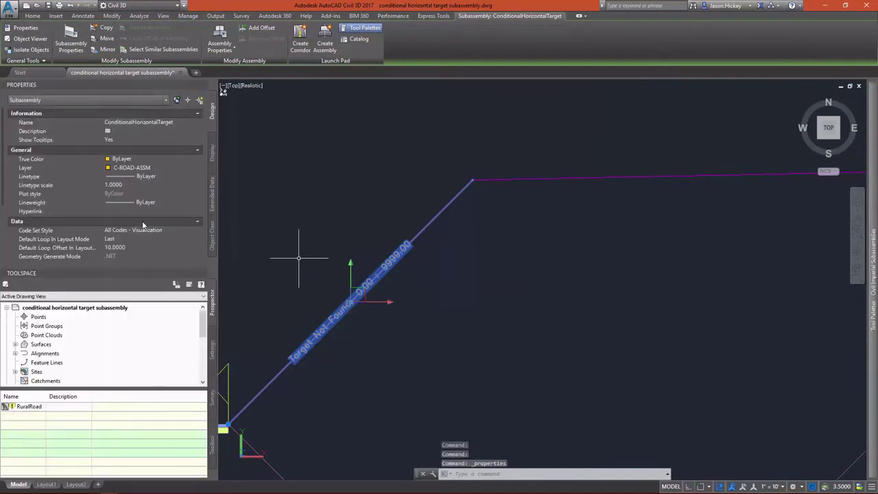
scroll(142, 236, down, 3)
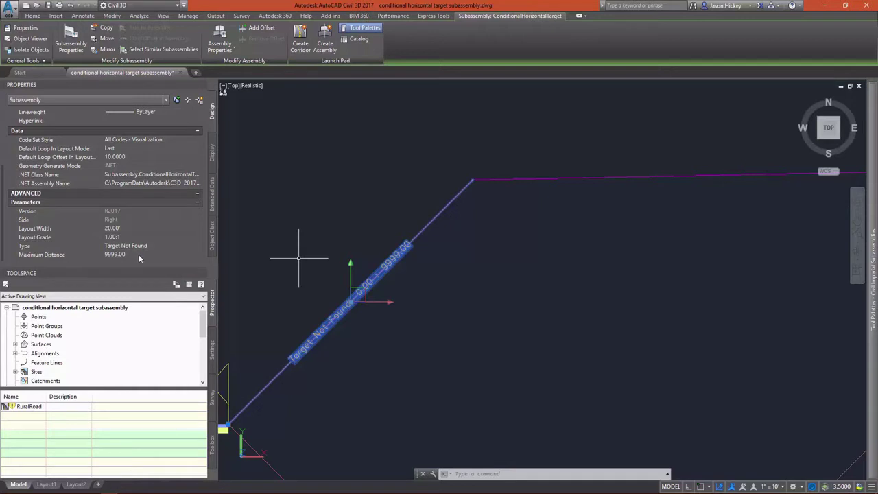
Select the LinkOffsetAndSlope link and review its 50.00' offset and 2.00% slope.
key(Escape)
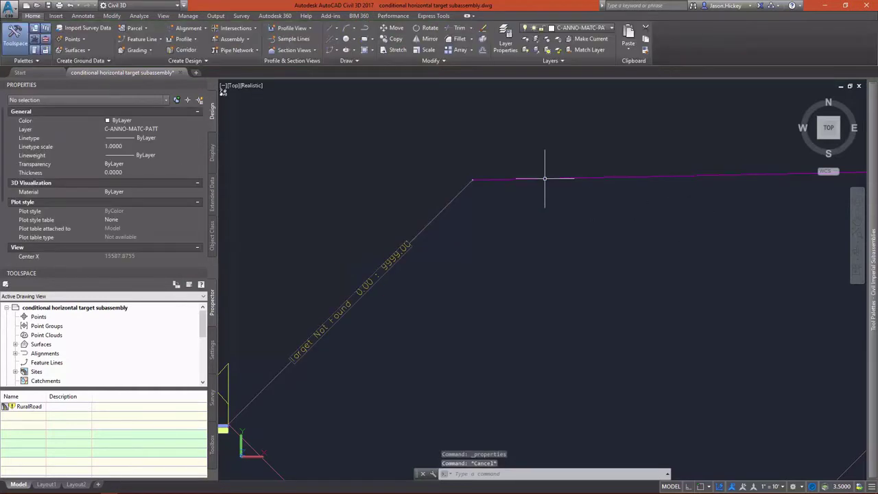
click(545, 179)
scroll(120, 232, down, 5)
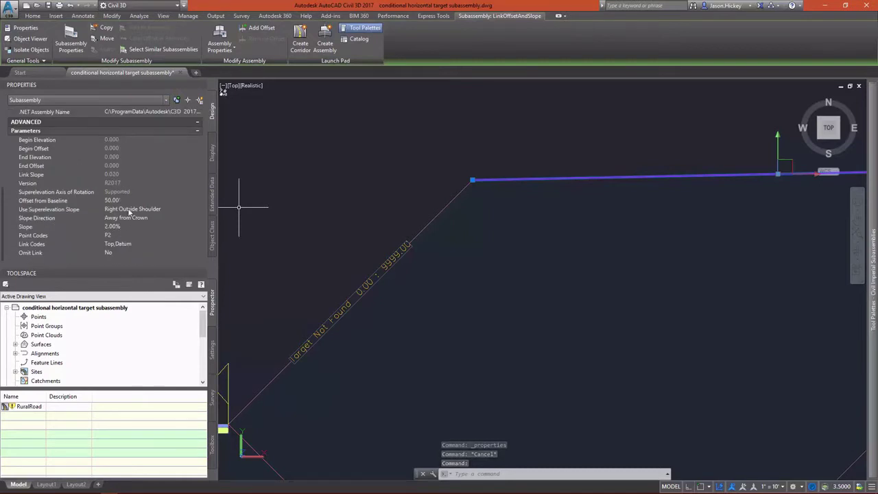
scroll(130, 209, up, 2)
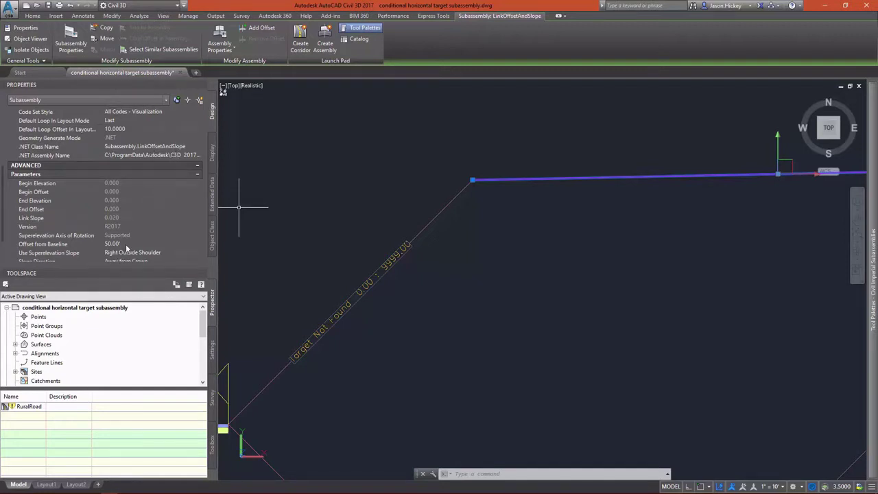
scroll(126, 249, down, 2)
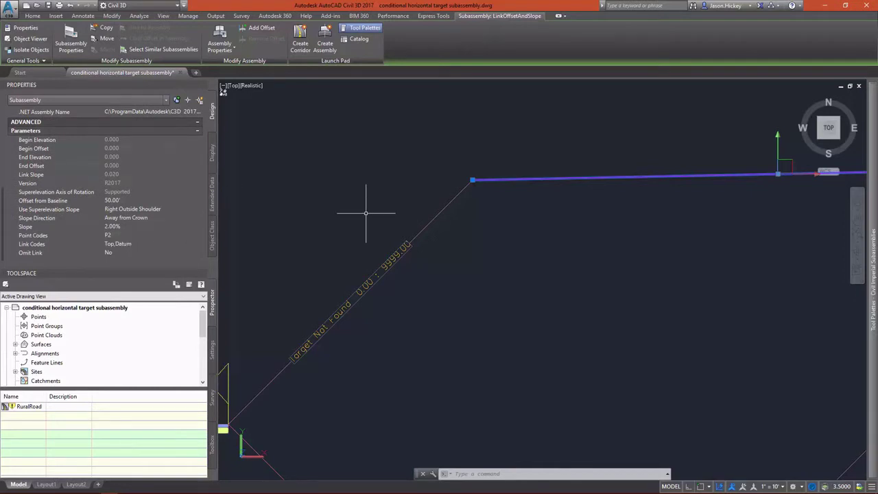
scroll(359, 213, down, 4)
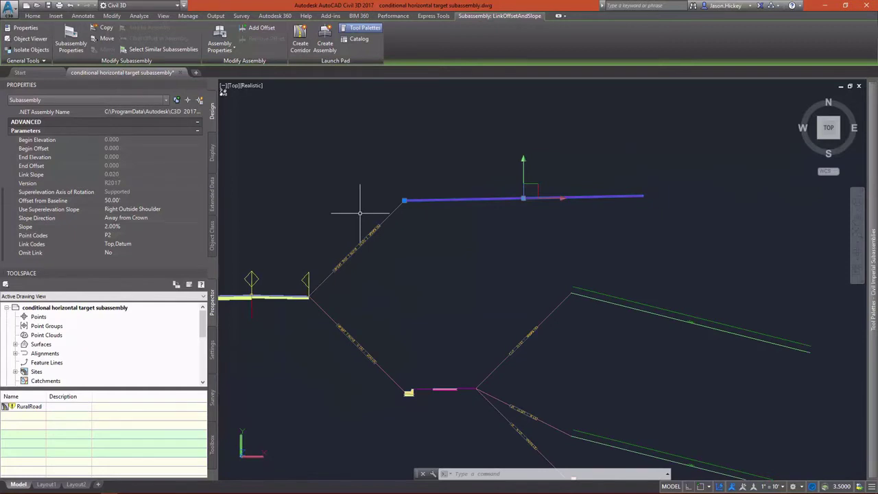
key(Escape)
Zoom out and pan back to the RuralRoad corridor model.
scroll(364, 387, up, 4)
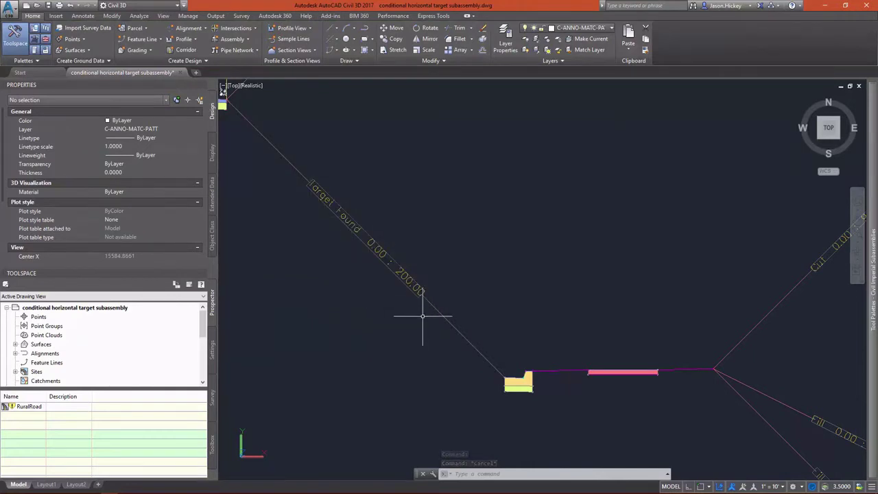
scroll(496, 364, down, 4)
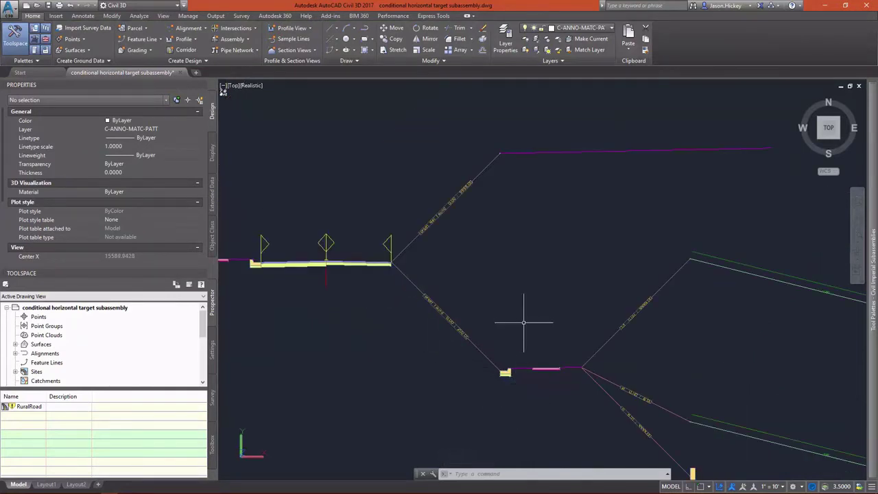
scroll(535, 240, down, 3)
scroll(569, 313, up, 4)
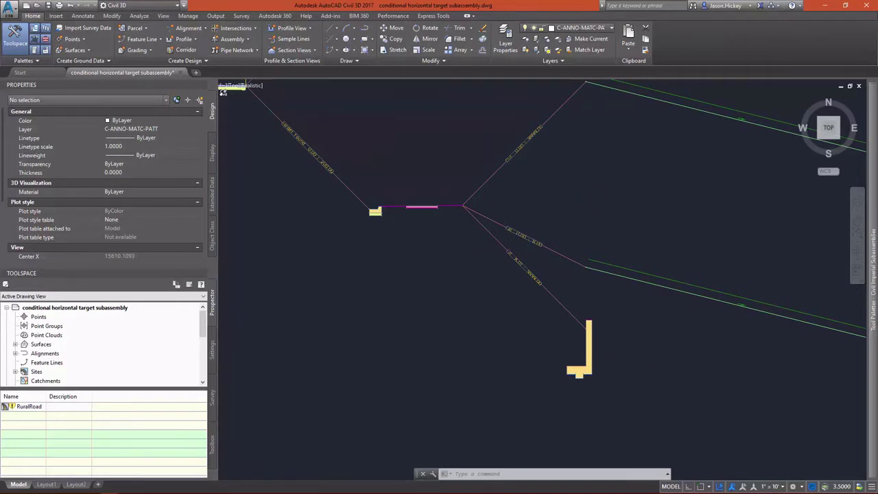
scroll(621, 316, up, 5)
key(Escape)
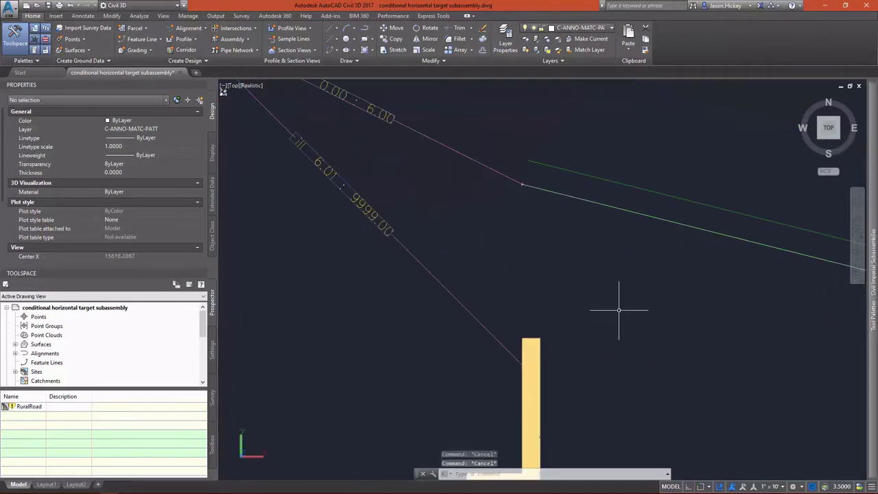
scroll(619, 310, down, 2)
scroll(526, 298, down, 6)
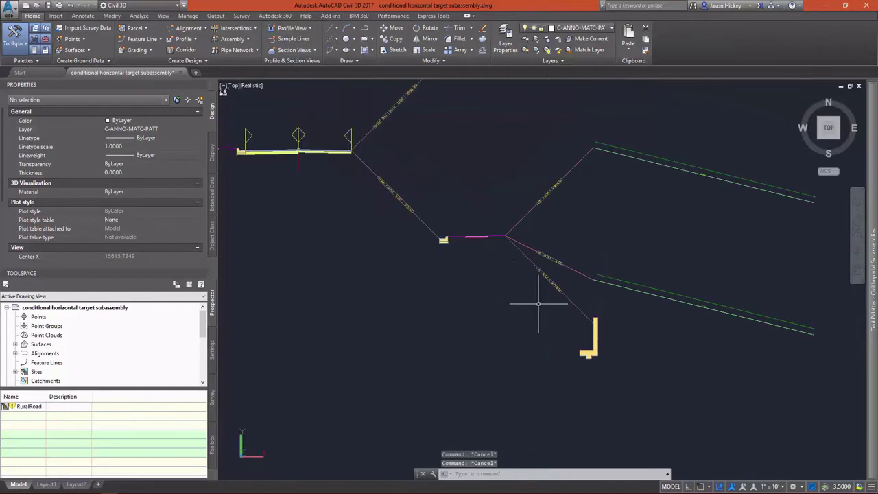
scroll(519, 271, down, 2)
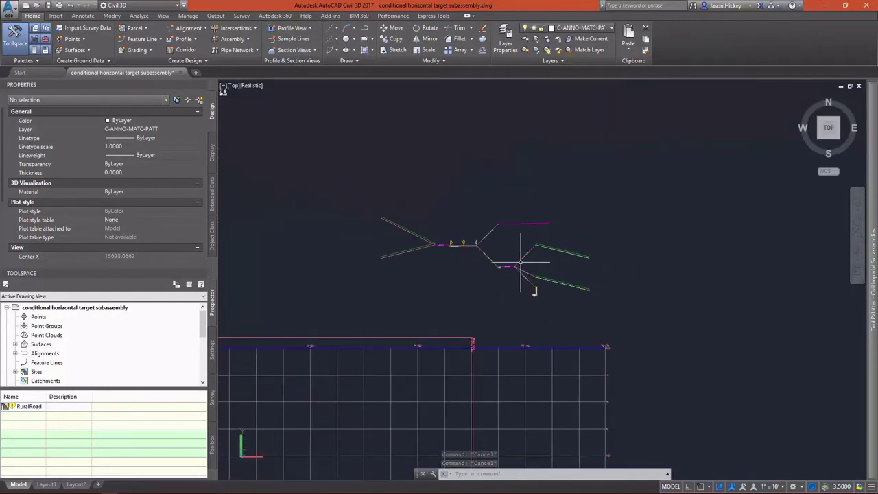
scroll(522, 263, down, 6)
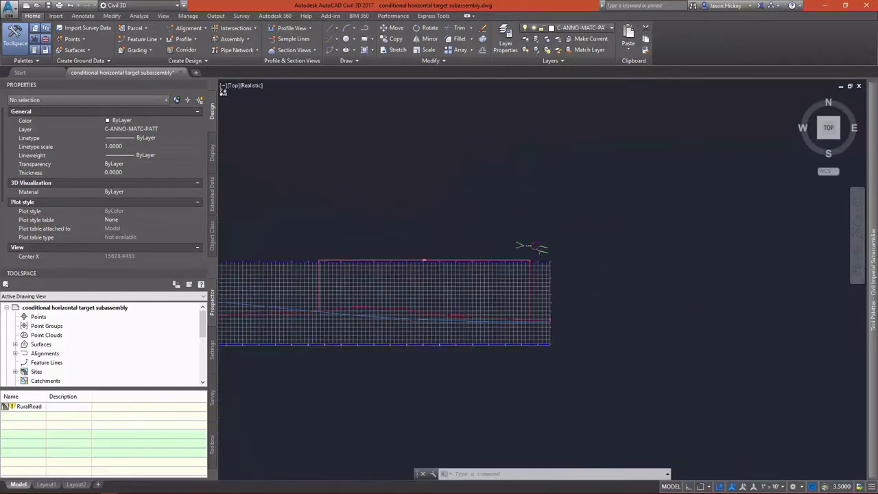
scroll(455, 239, up, 8)
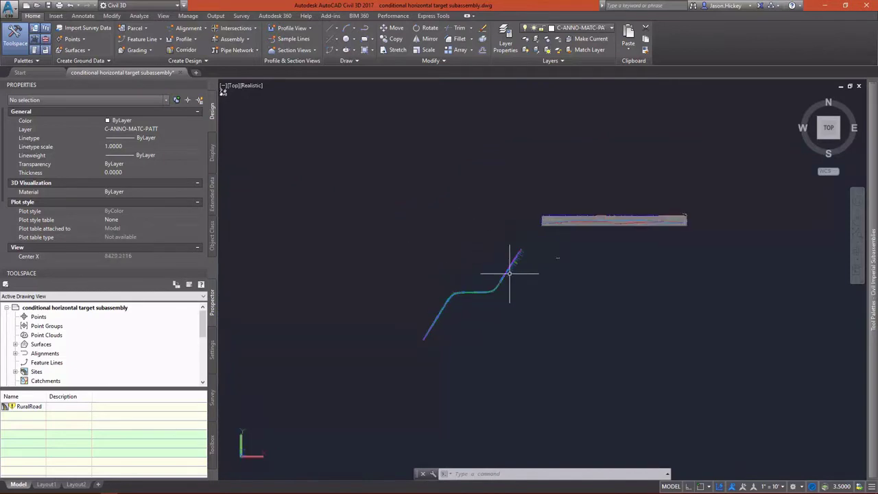
scroll(555, 260, up, 2)
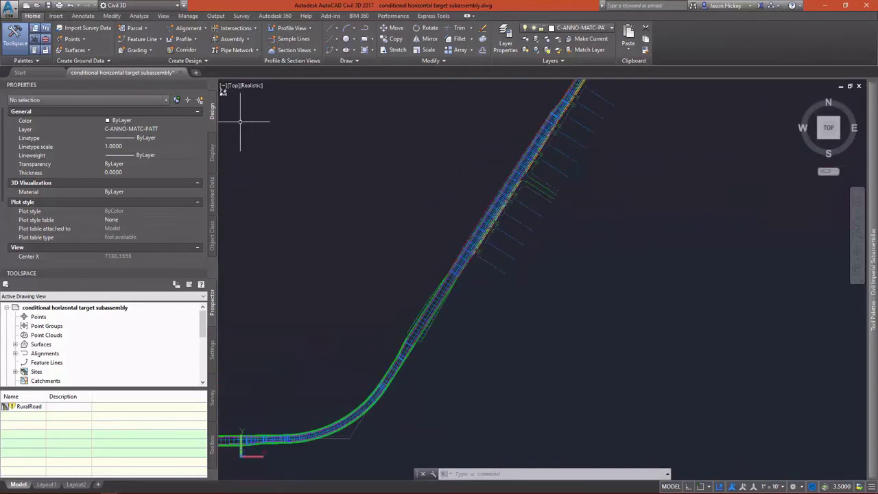
Close the Properties palette and rebuild the RuralRoad corridor from Prospector.
click(202, 86)
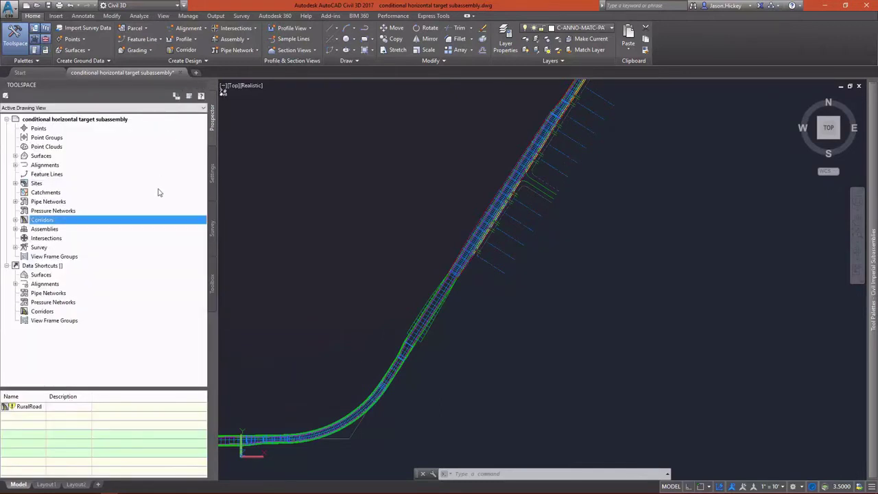
click(15, 220)
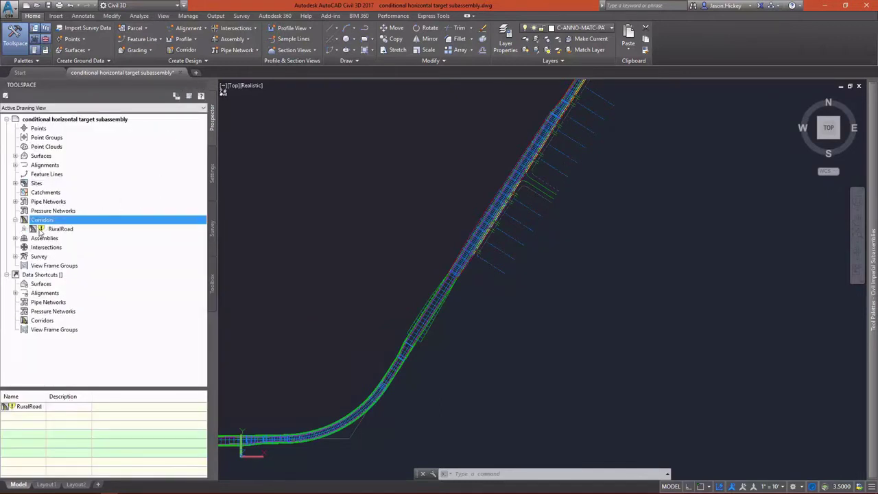
click(48, 229)
right_click(48, 229)
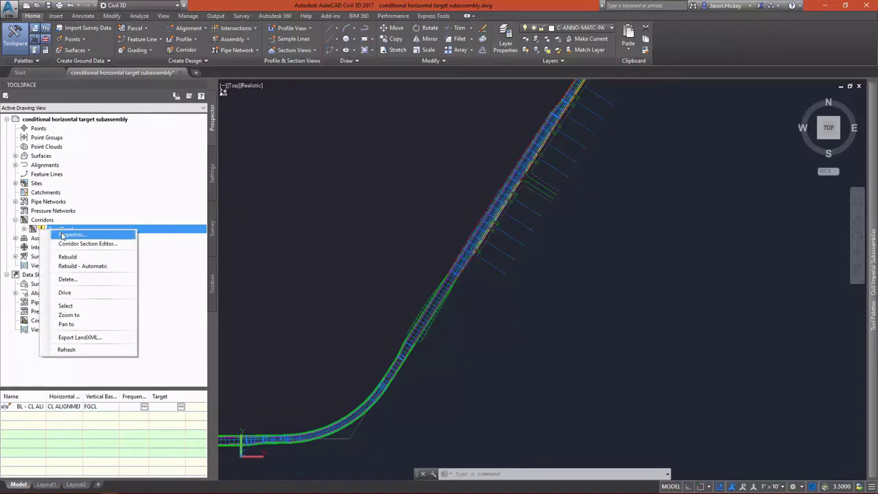
click(62, 257)
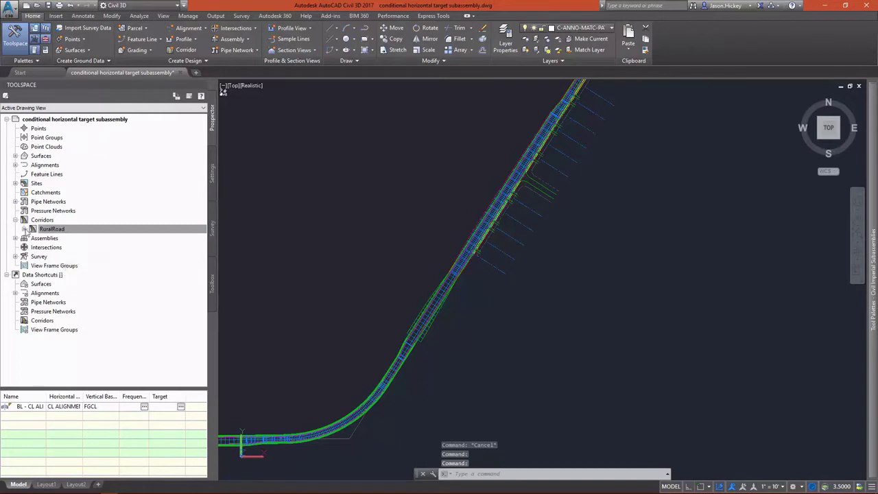
Open the Corridor Properties dialog for RuralRoad.
right_click(40, 228)
click(39, 229)
right_click(35, 230)
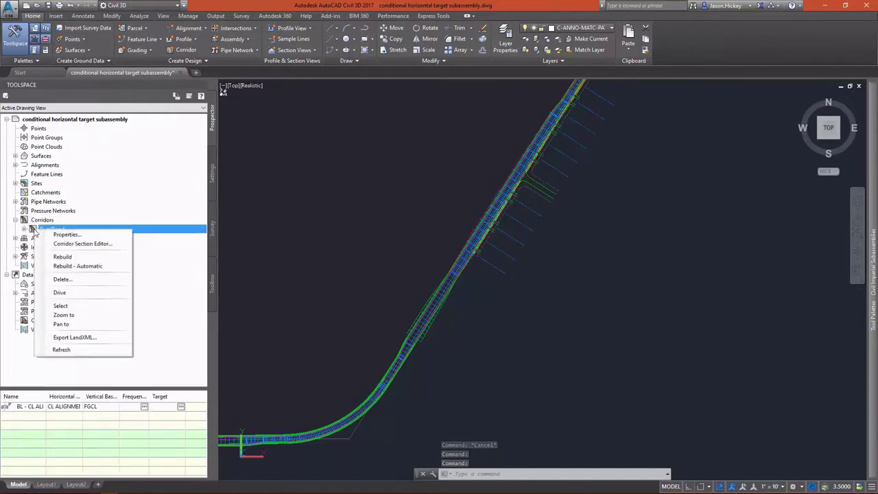
click(57, 234)
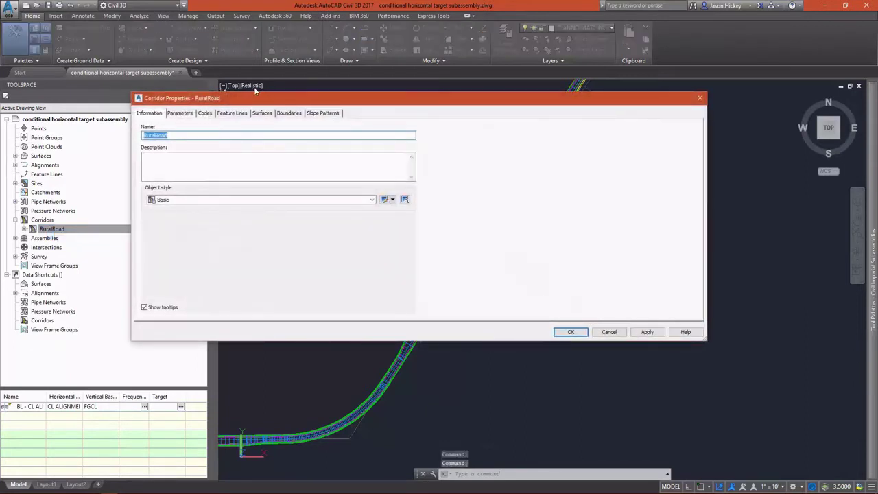
On the Parameters tab, bring up the context menu for region RG - 2_Lane_Widening.
click(180, 114)
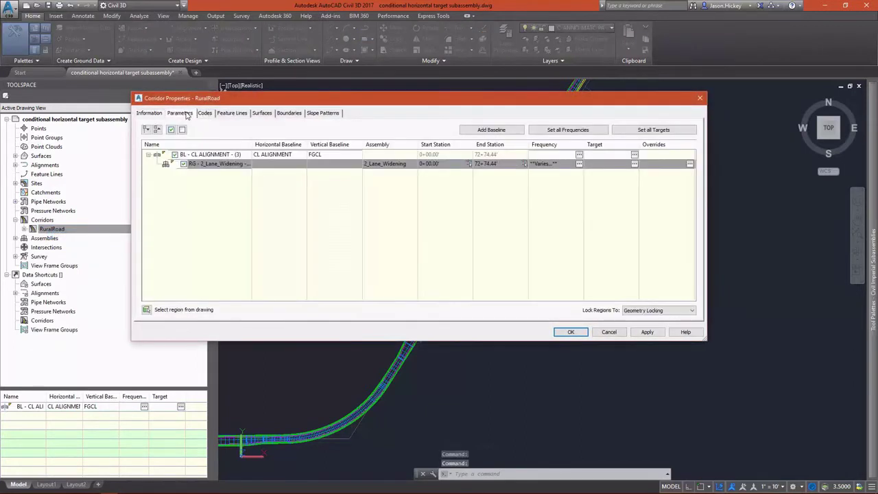
right_click(216, 165)
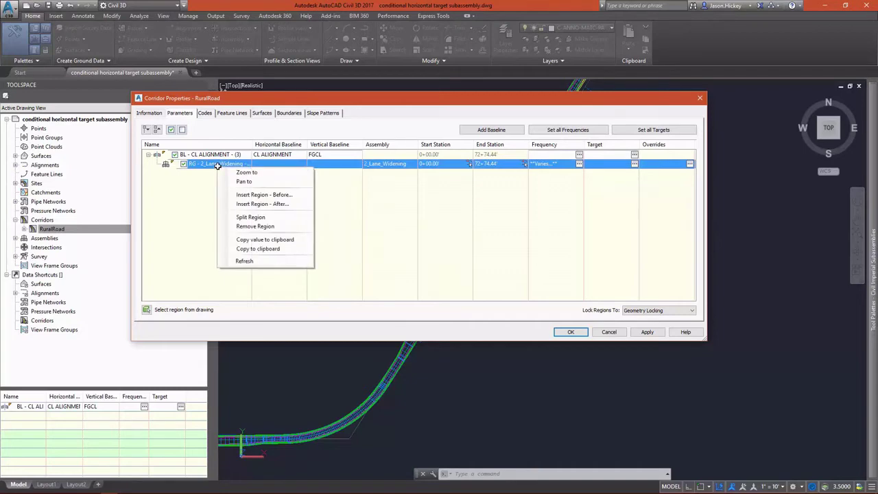
Split the 2_Lane_Widening region at station 60+32.31 using an Endpoint snap.
click(248, 218)
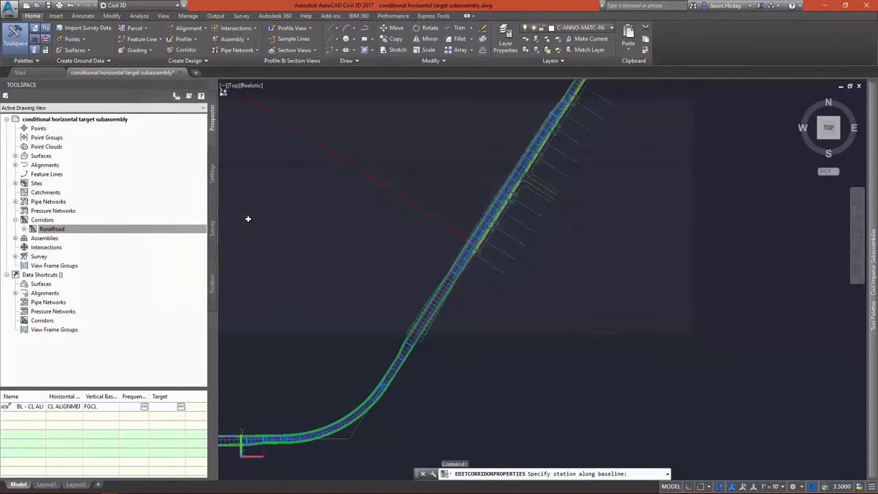
scroll(457, 275, up, 5)
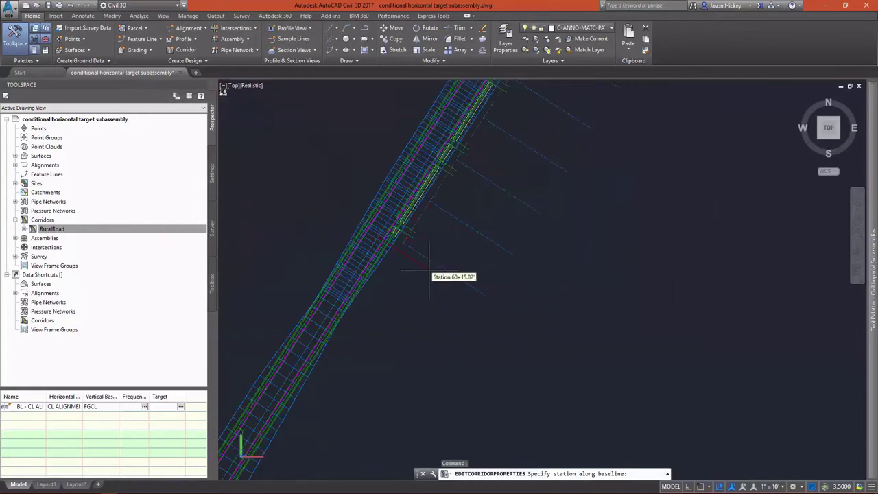
shift+right_click(429, 269)
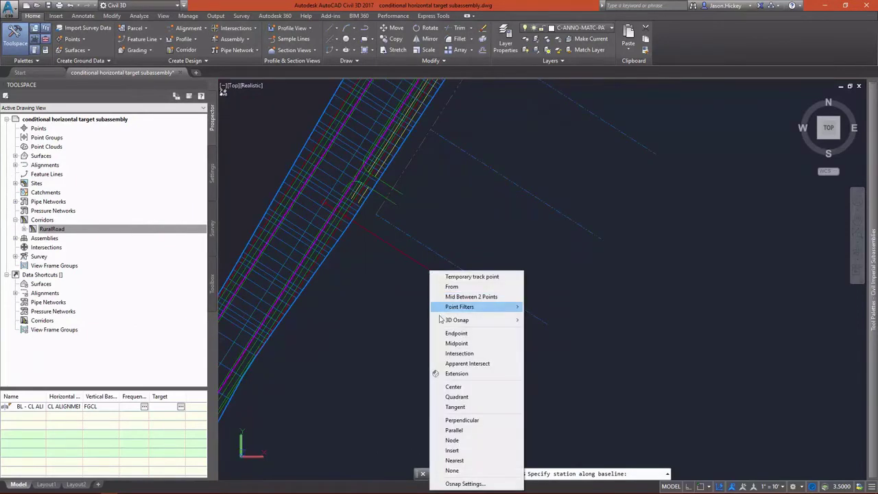
click(453, 334)
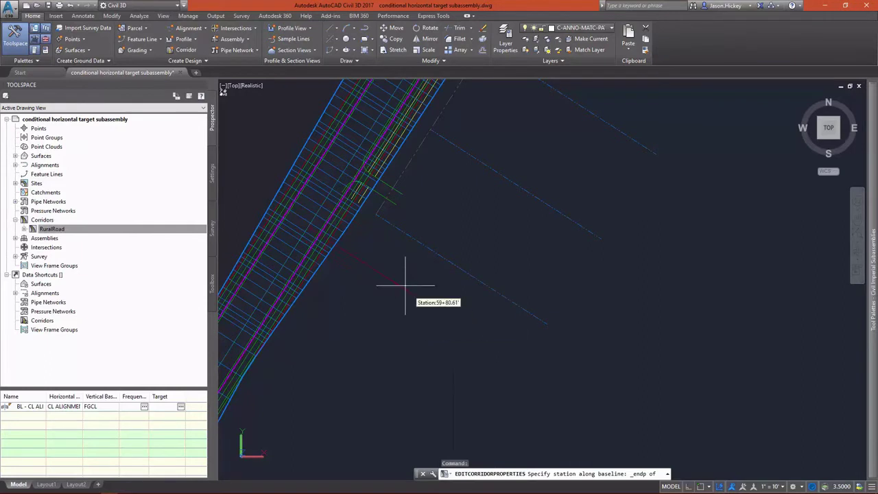
click(380, 220)
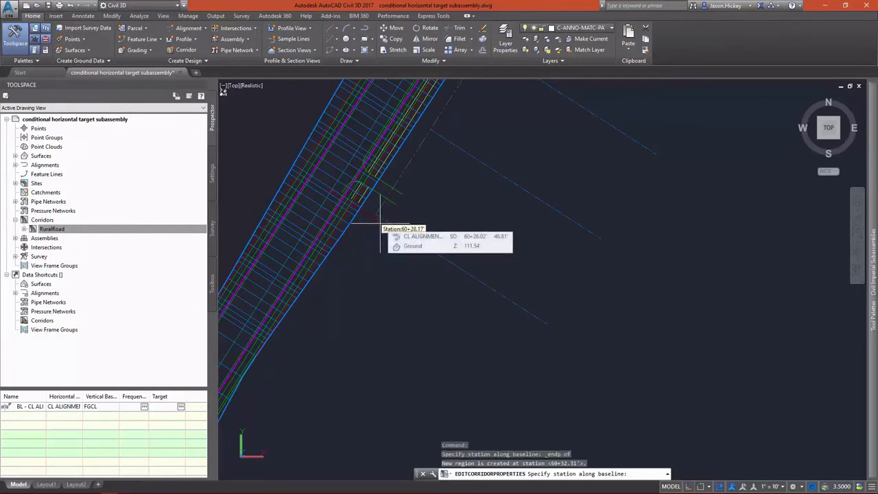
key(Return)
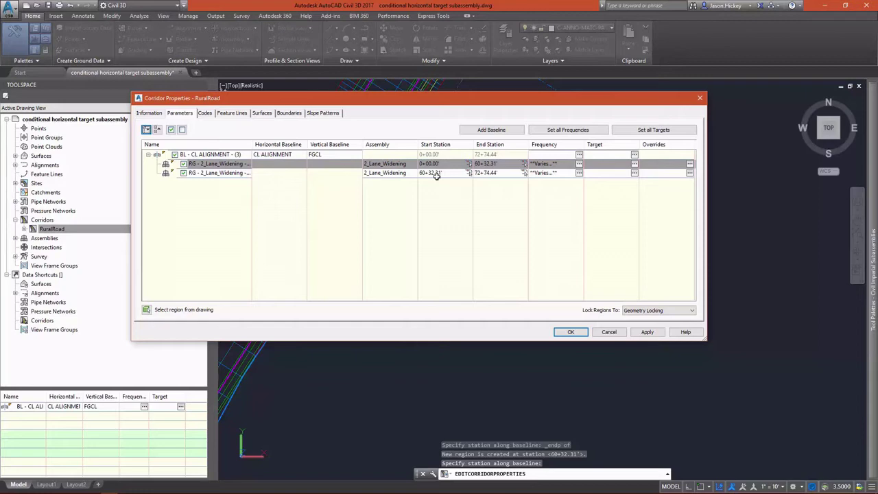
Assign the Concrete Barrier assembly to the new second region.
double_click(400, 173)
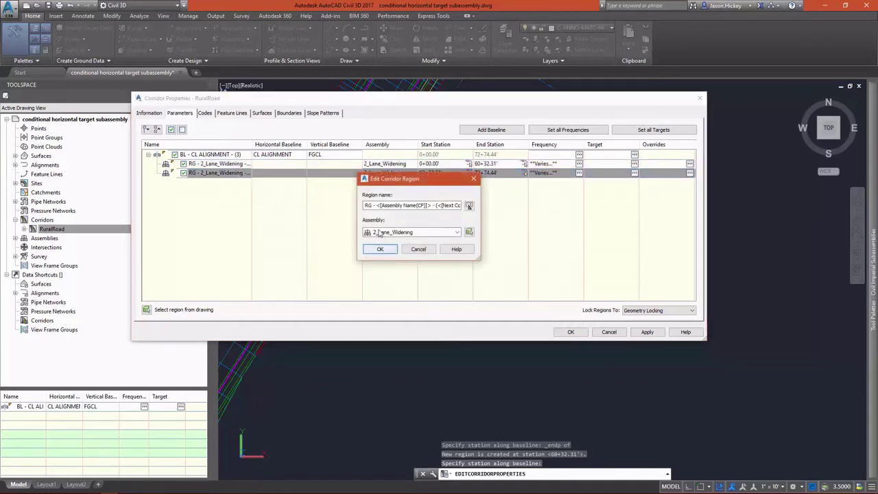
click(379, 233)
click(388, 249)
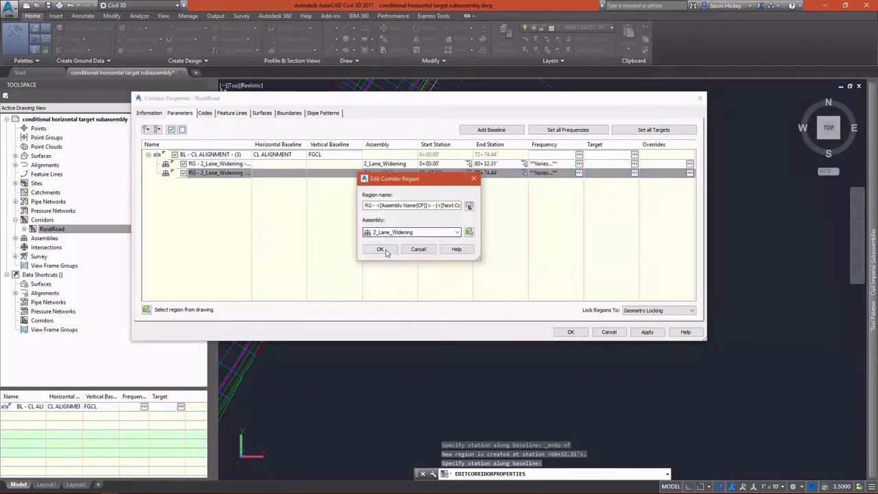
click(386, 253)
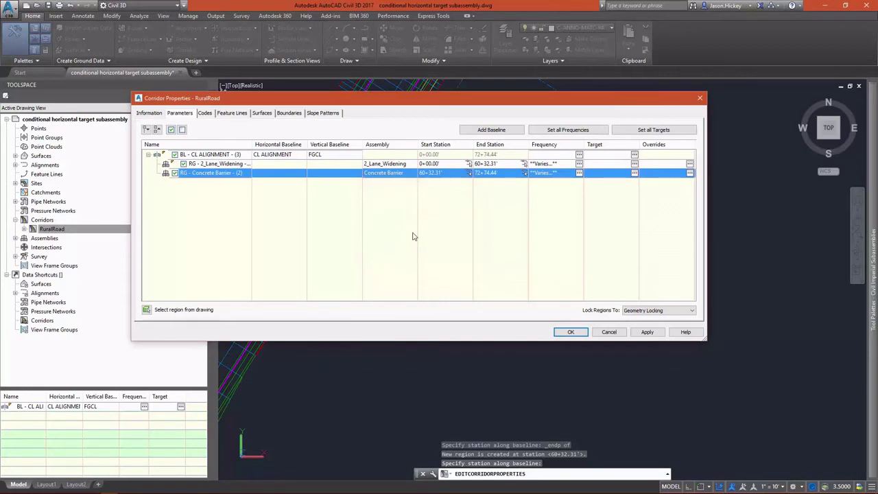
Set Concrete Barrier frequencies: 10' along tangents, 5' curve increment, 5' along vertical curves.
click(579, 173)
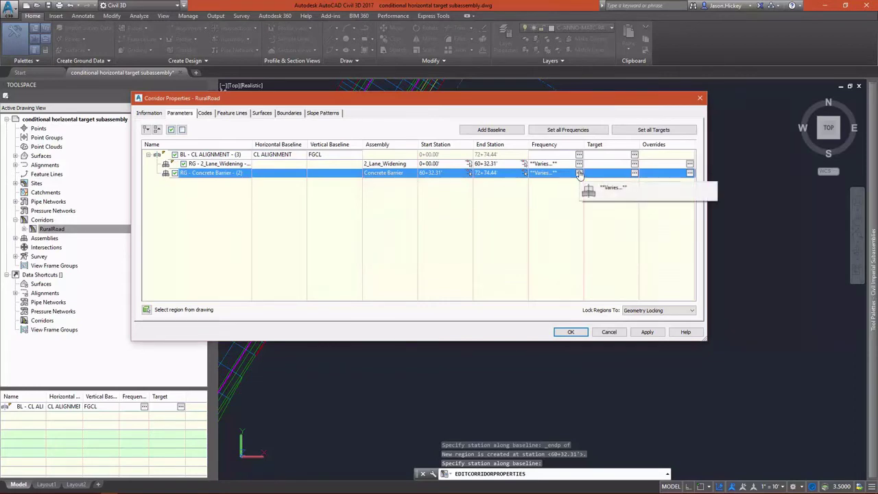
click(580, 173)
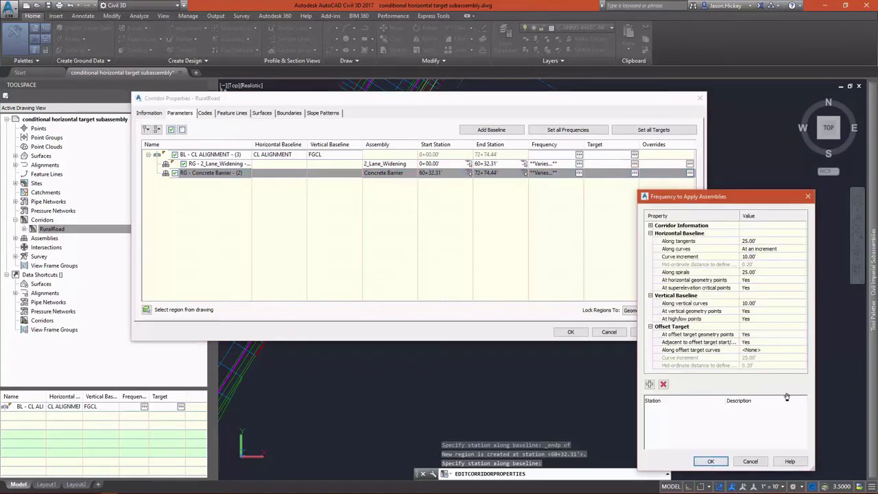
drag(720, 203, 580, 214)
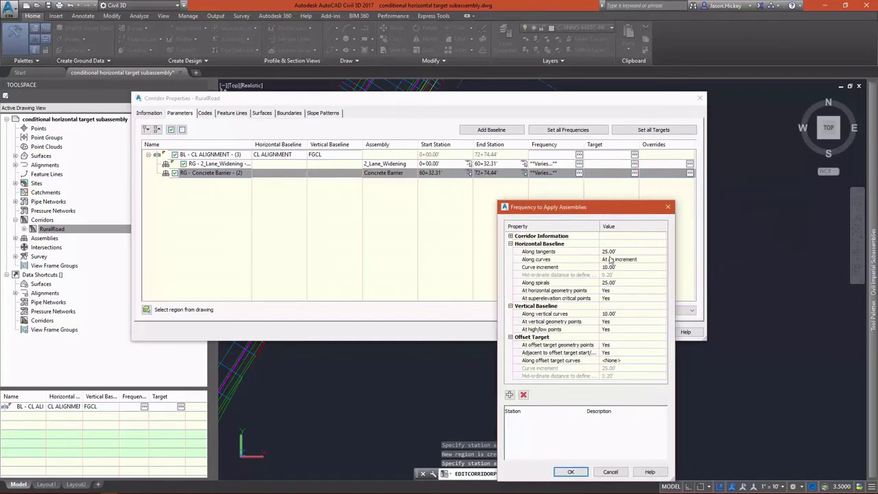
click(616, 251)
text(10)
key(Return)
click(613, 268)
text(5)
key(Return)
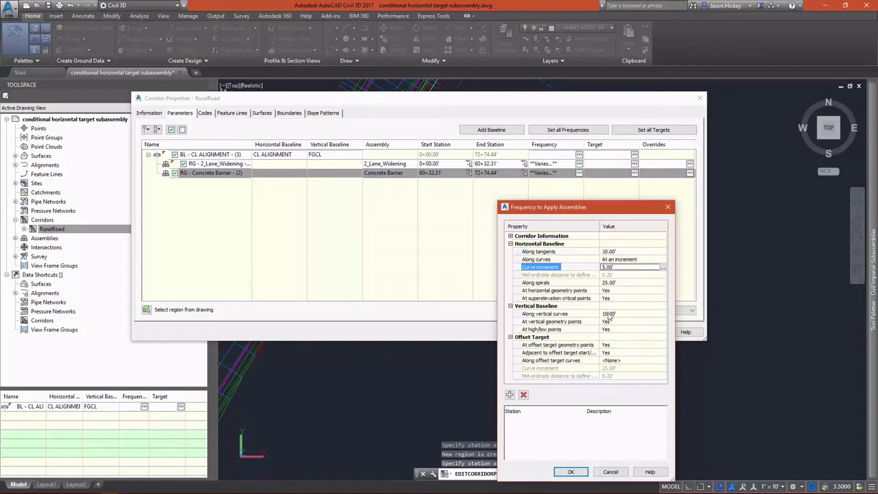
click(608, 313)
text(5)
click(583, 474)
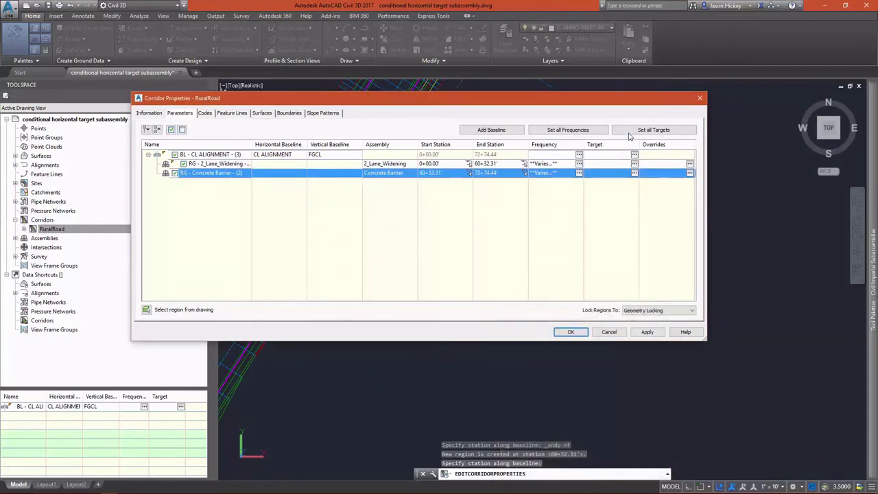
Map every surface target in all RuralRoad corridor regions to the Ground surface.
click(629, 133)
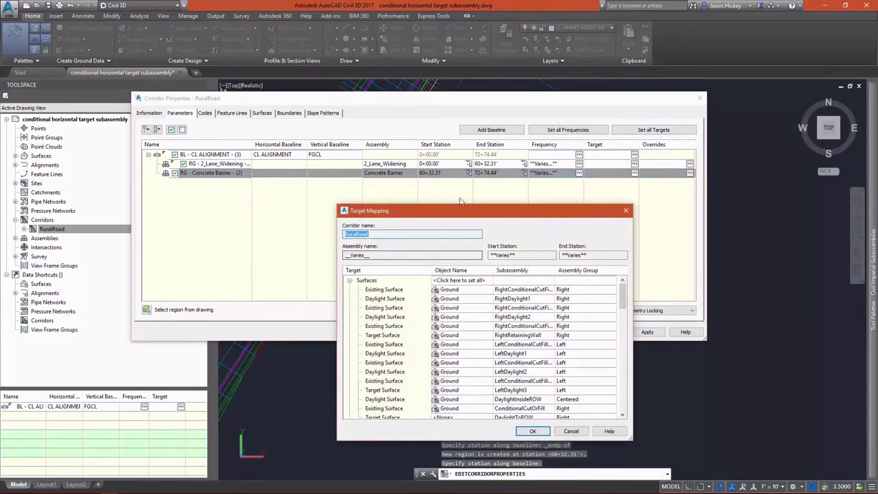
drag(454, 214, 364, 91)
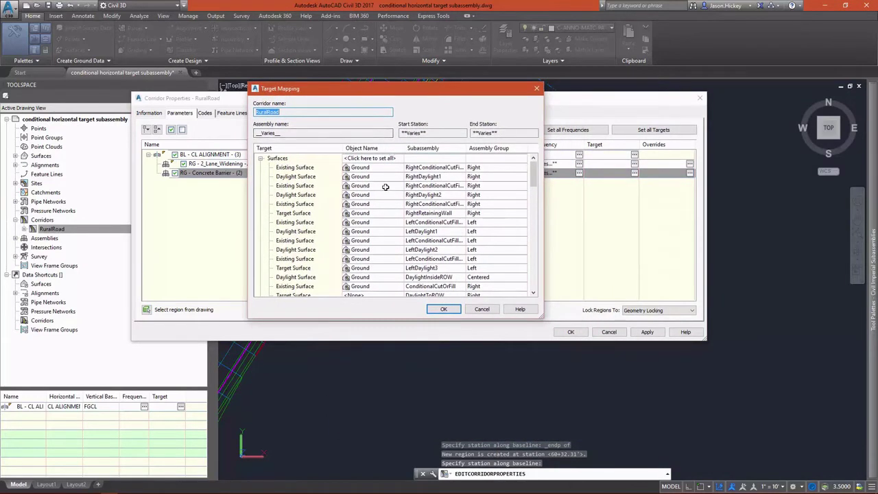
scroll(387, 181, down, 3)
scroll(386, 180, up, 3)
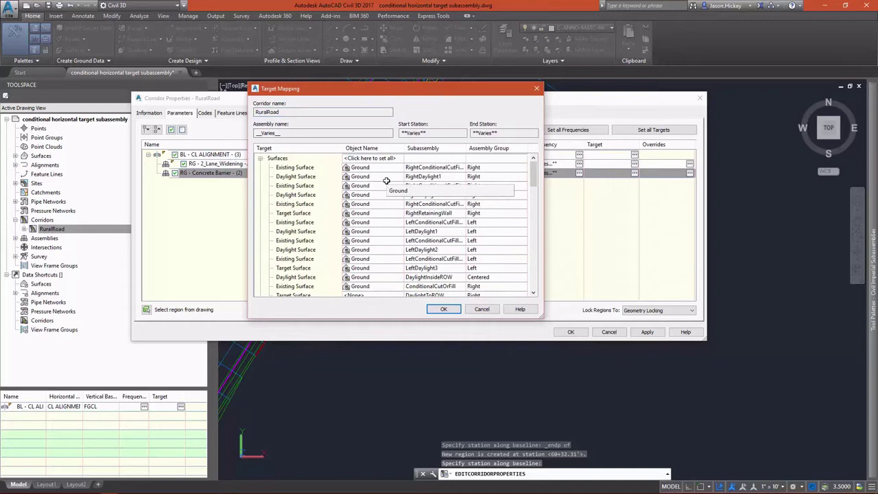
click(385, 160)
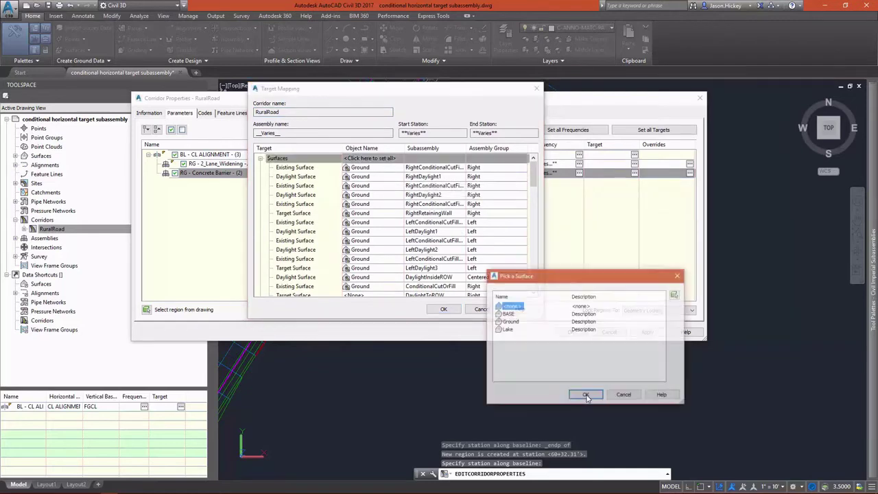
click(513, 321)
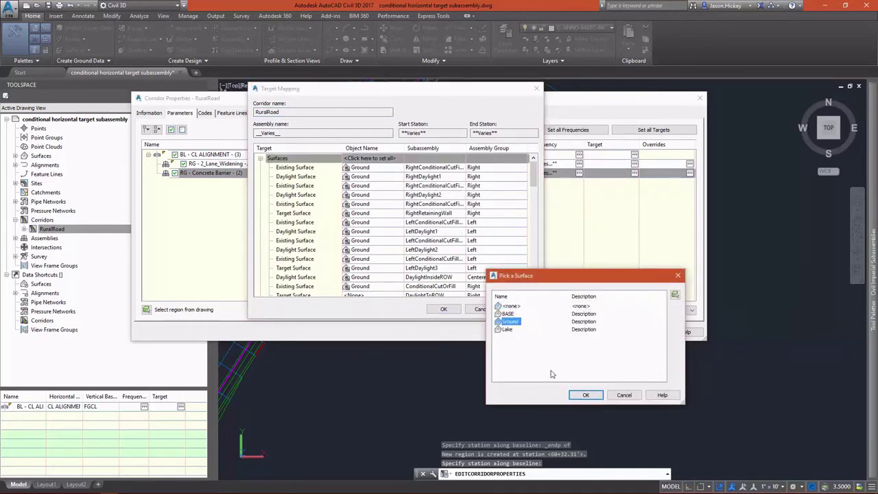
click(578, 396)
scroll(386, 244, down, 4)
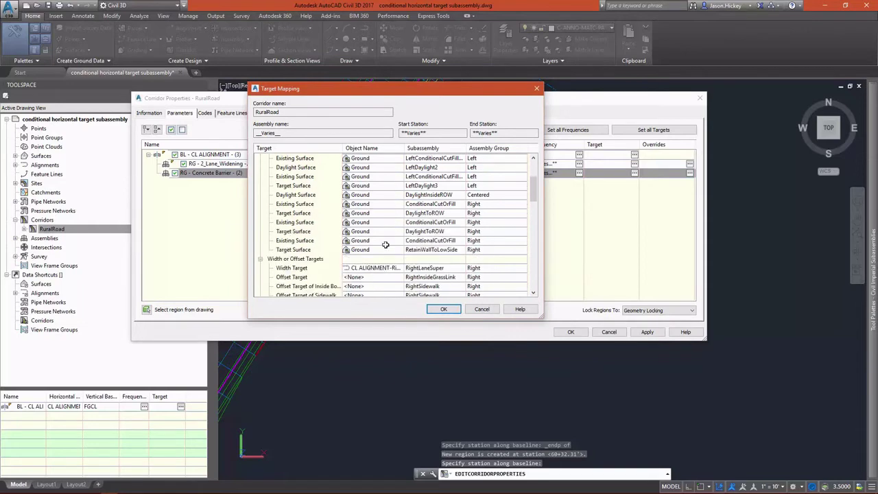
scroll(386, 244, down, 2)
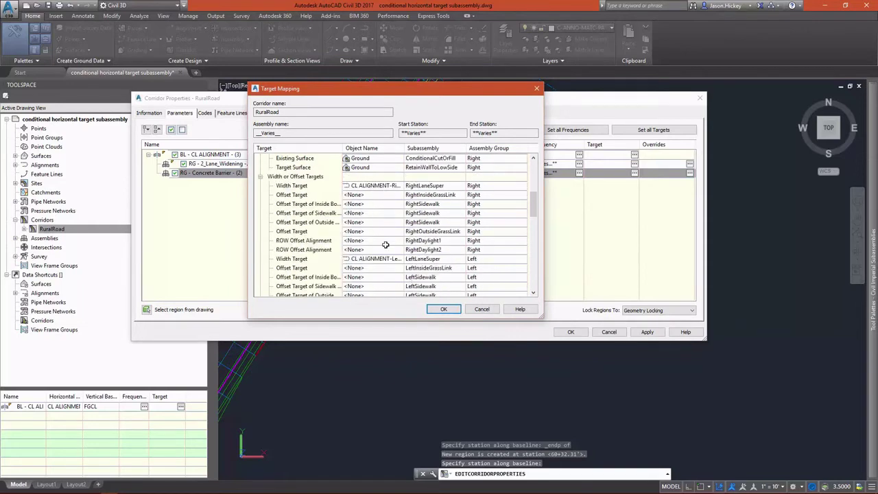
scroll(385, 245, down, 3)
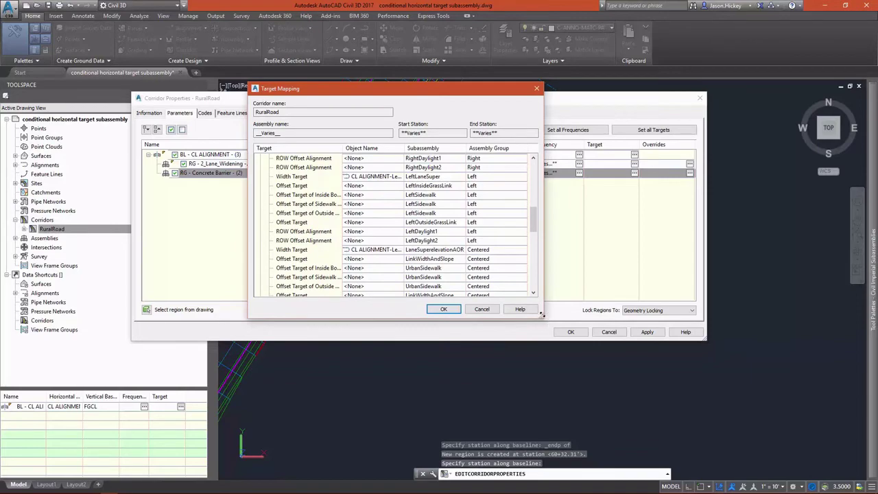
drag(541, 313, 759, 458)
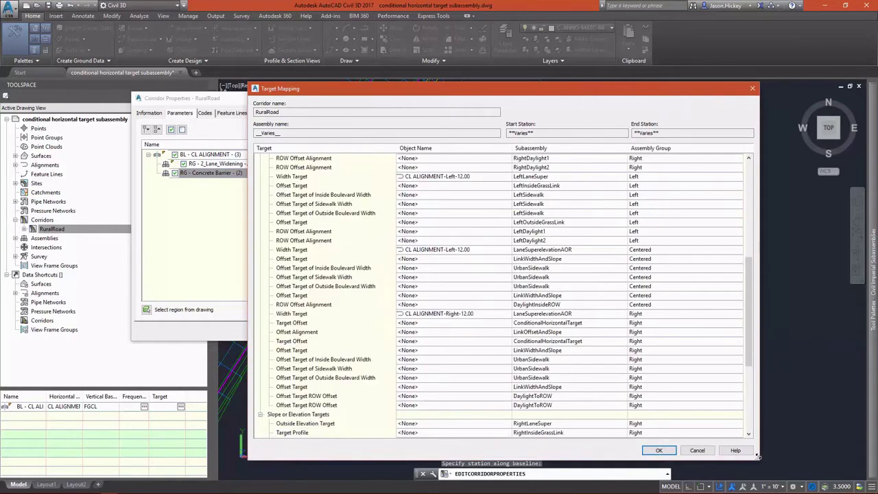
Target the first offset to the 26 C-ROAD-SIDEWALK layer polylines, using Target to Nearest Offset.
click(465, 324)
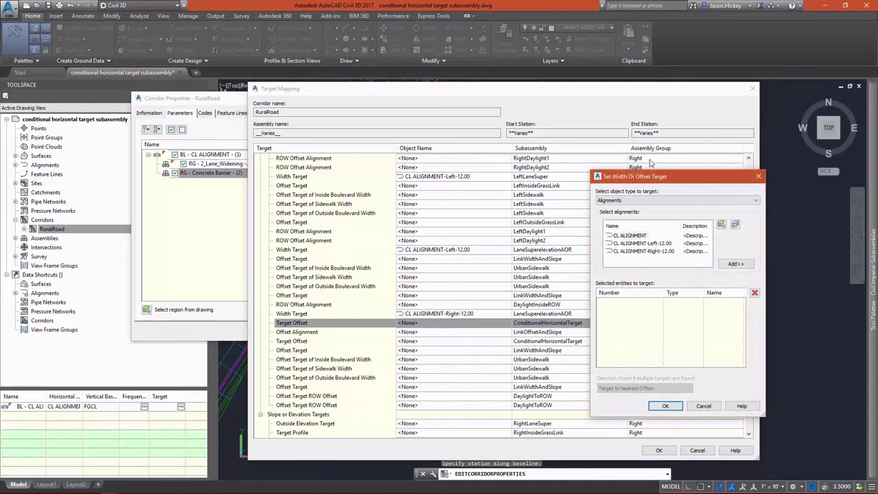
drag(639, 179, 215, 152)
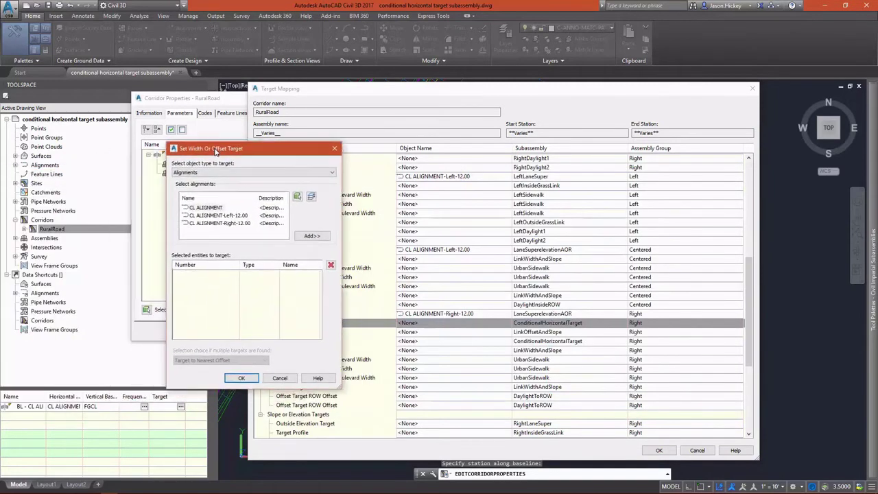
click(184, 172)
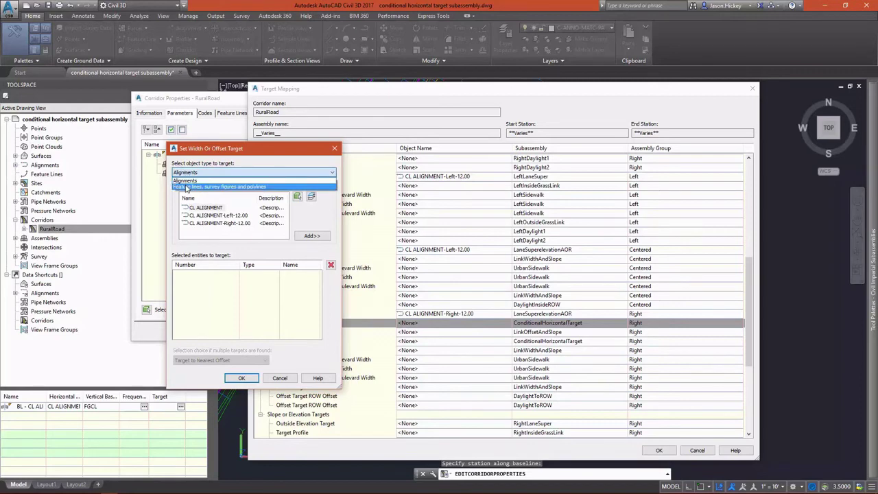
click(185, 187)
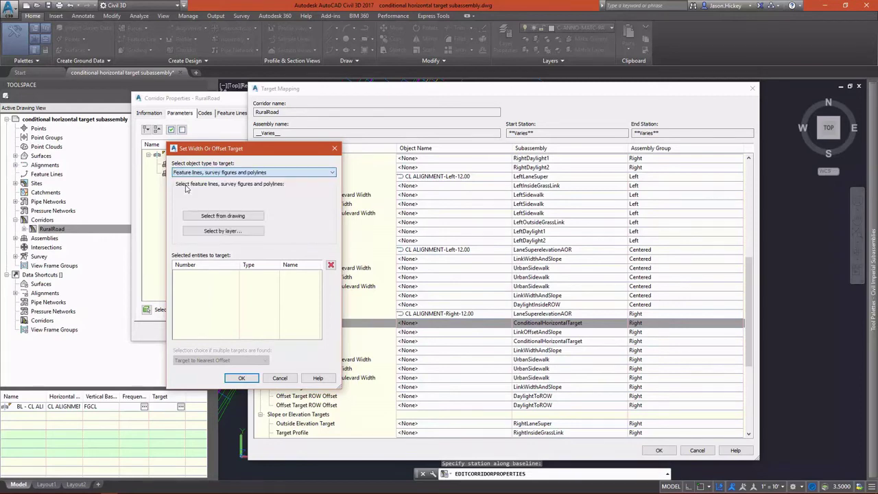
click(198, 232)
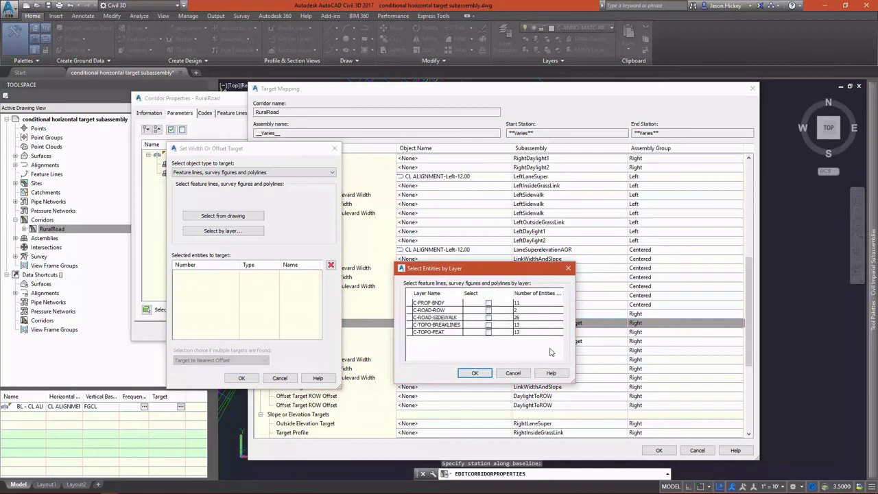
click(488, 317)
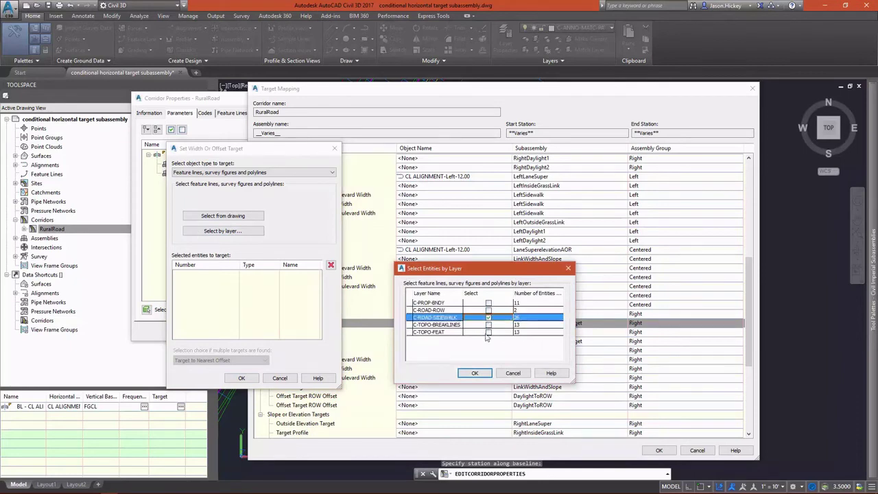
click(474, 374)
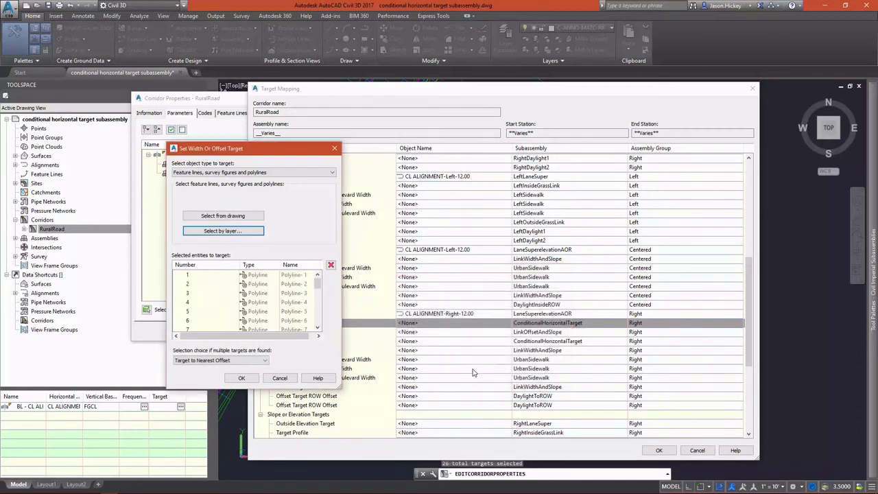
click(221, 361)
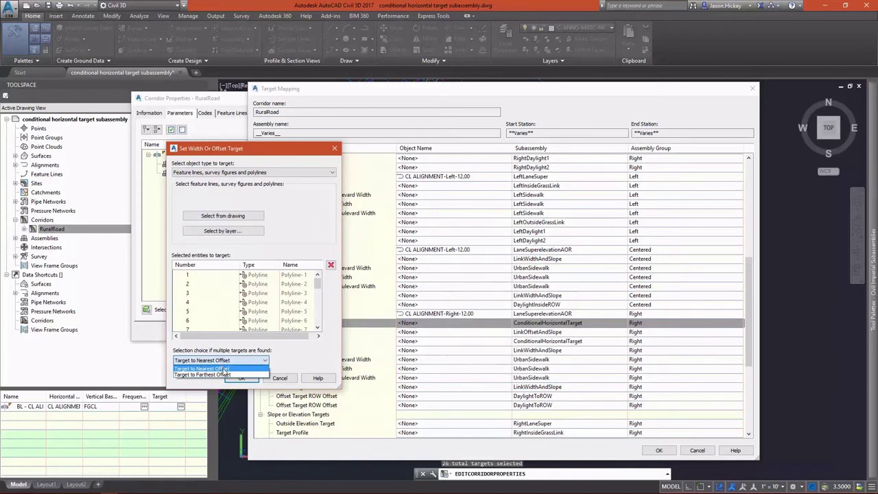
click(223, 369)
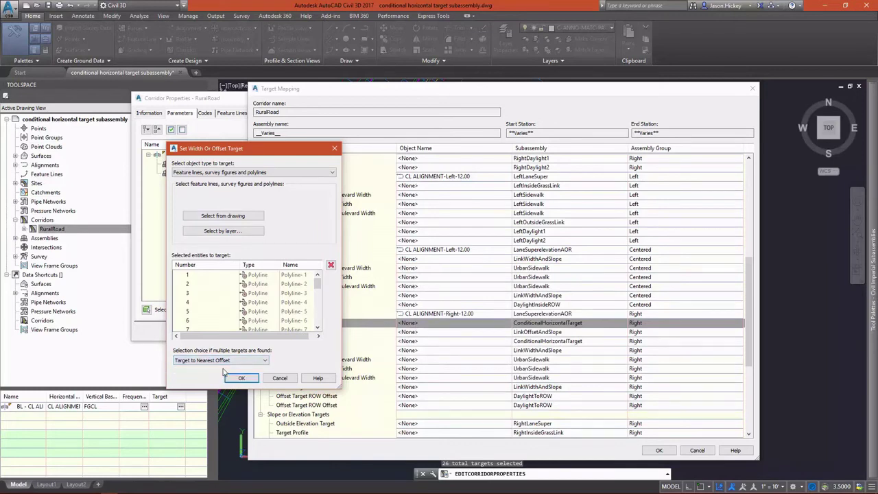
click(243, 379)
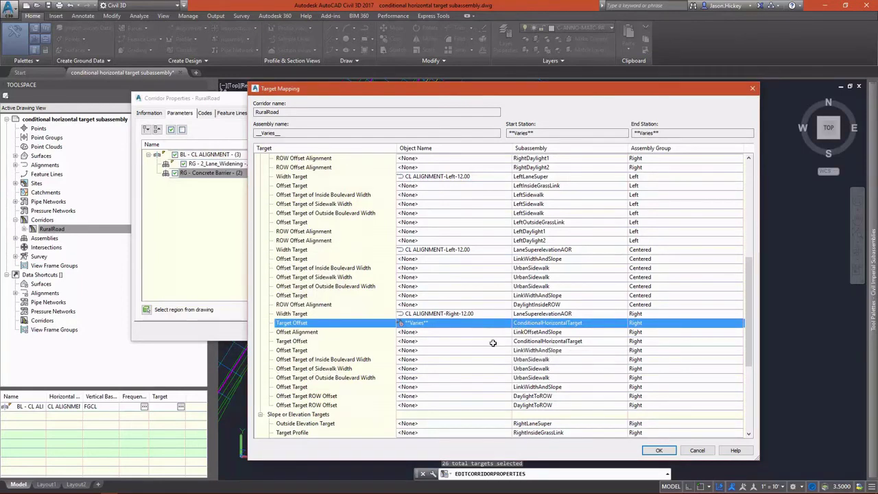
Target the second offset to the C-ROAD-SIDEWALK layer polylines and accept the target mapping.
click(493, 343)
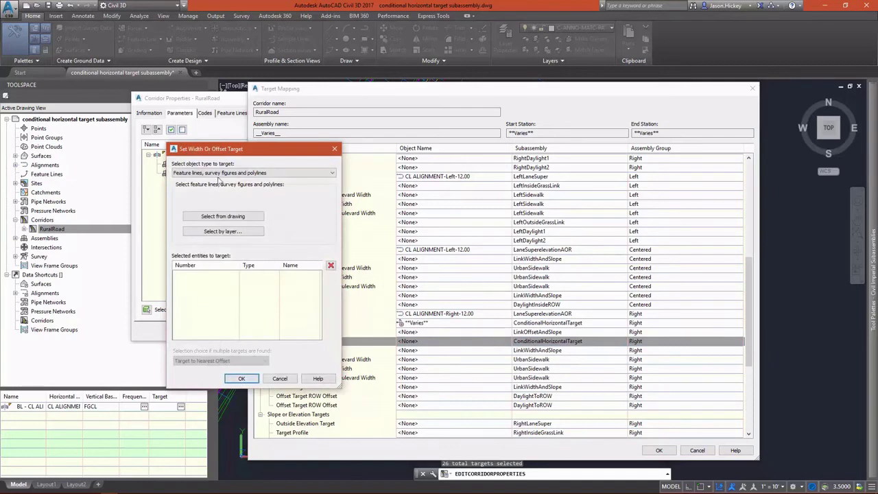
click(204, 232)
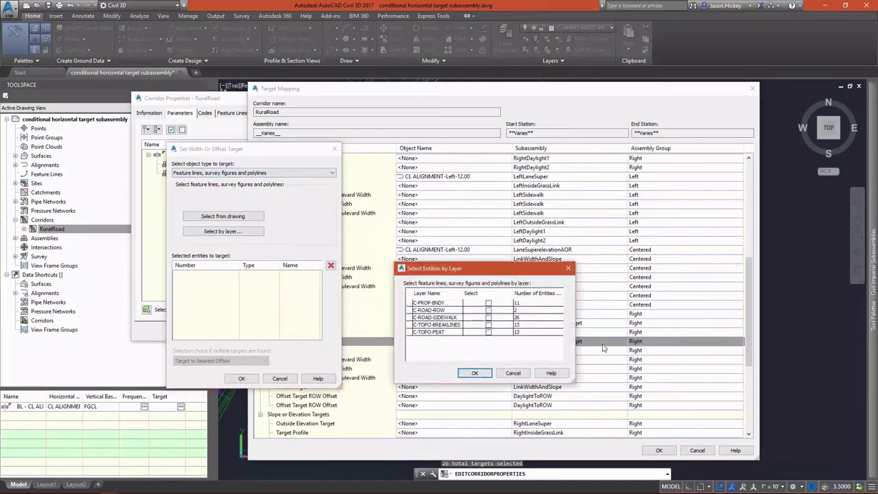
click(488, 318)
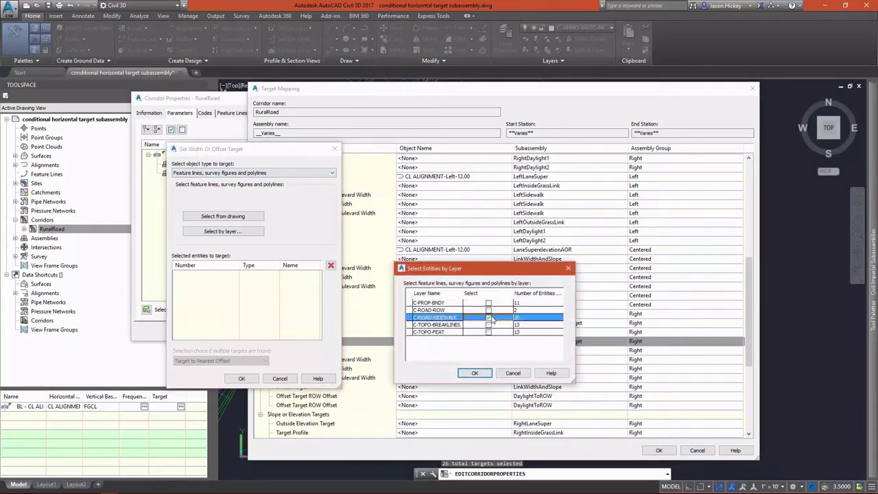
click(475, 373)
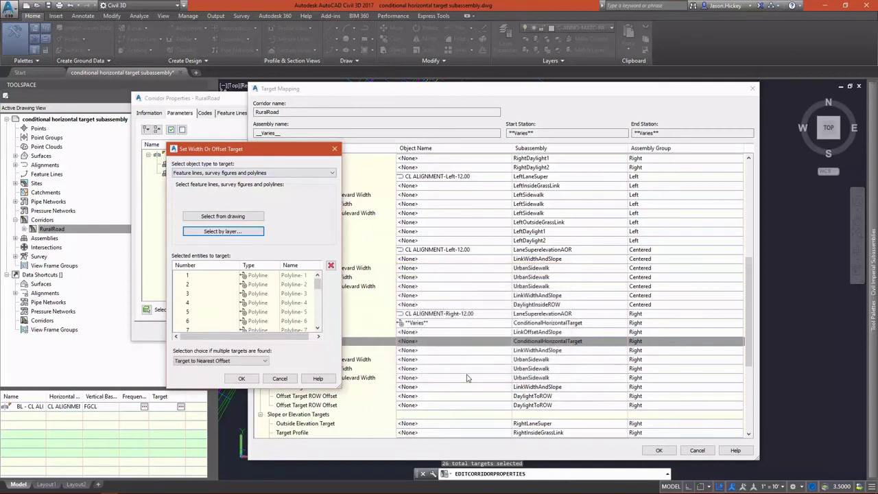
click(243, 379)
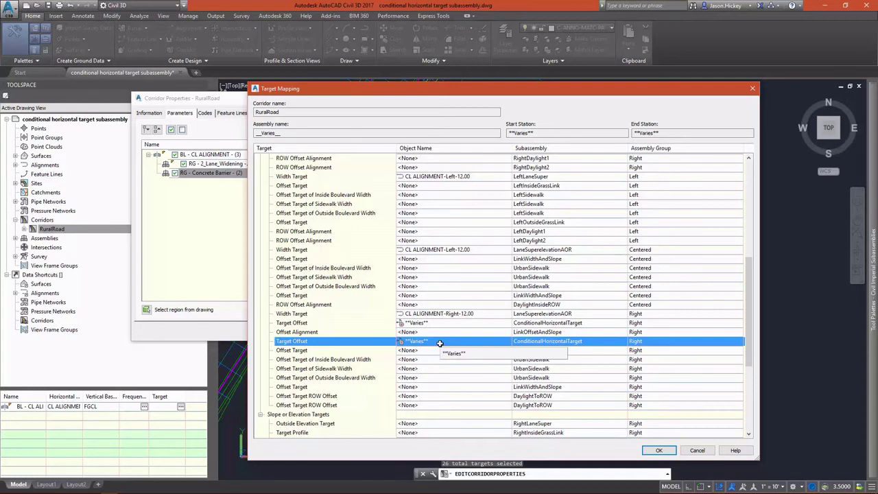
click(655, 454)
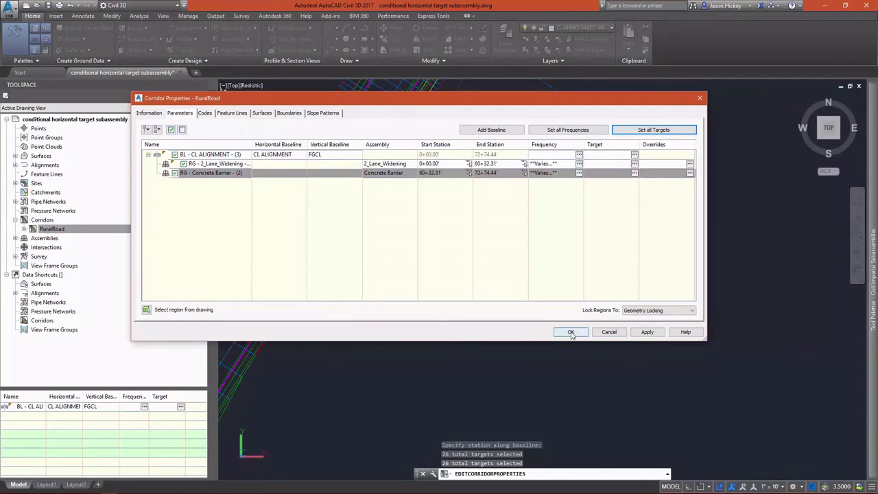
Accept Corridor Properties to rebuild RuralRoad, then zoom in to inspect the corridor.
click(571, 333)
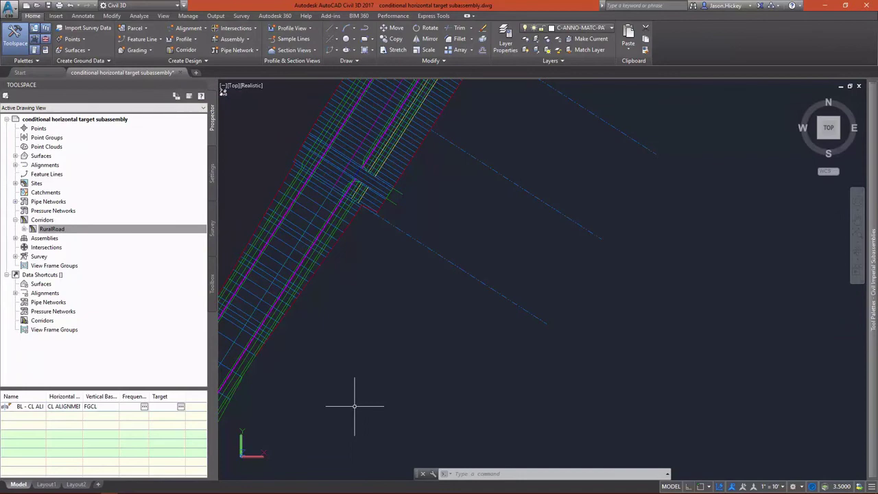
scroll(386, 377, down, 2)
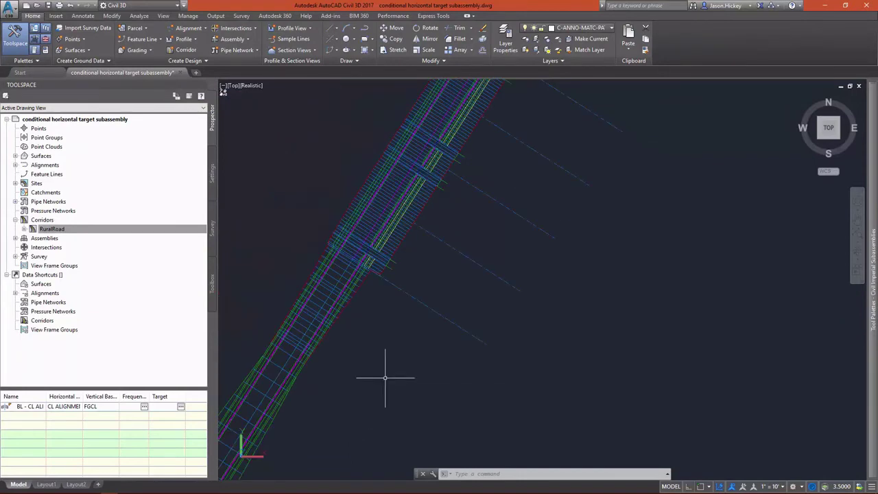
scroll(387, 370, down, 1)
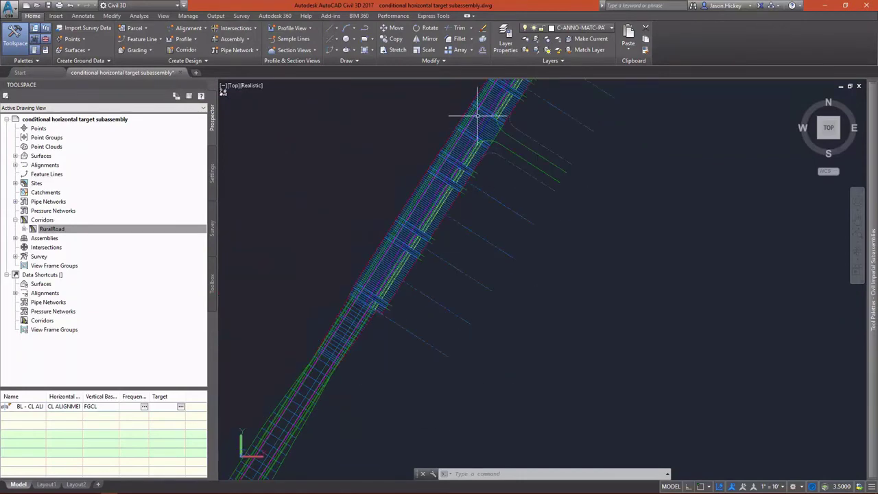
scroll(473, 126, up, 3)
scroll(539, 229, up, 1)
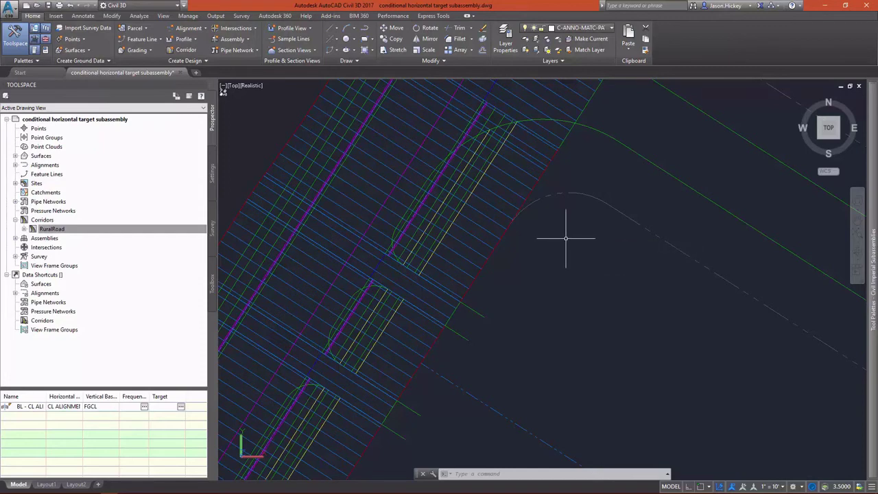
mouse_move(566, 238)
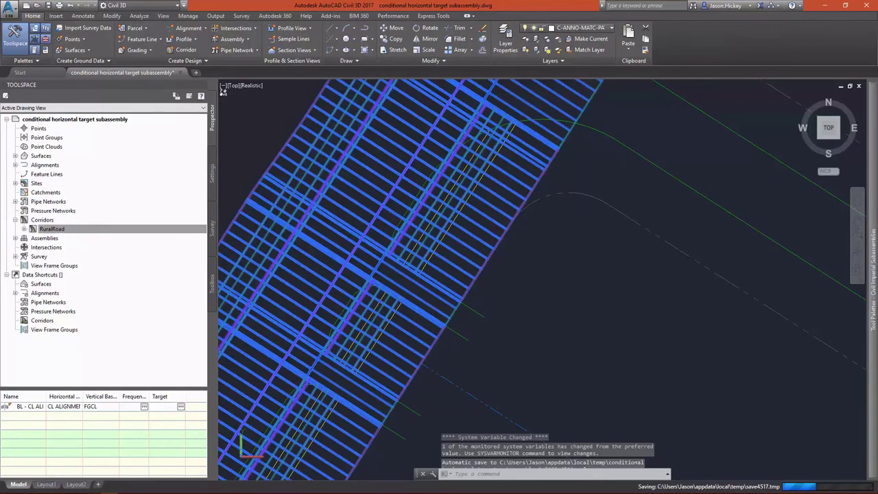
Switch the RuralRoad corridor's code set style to All Codes - Visualization.
click(491, 210)
right_click(491, 210)
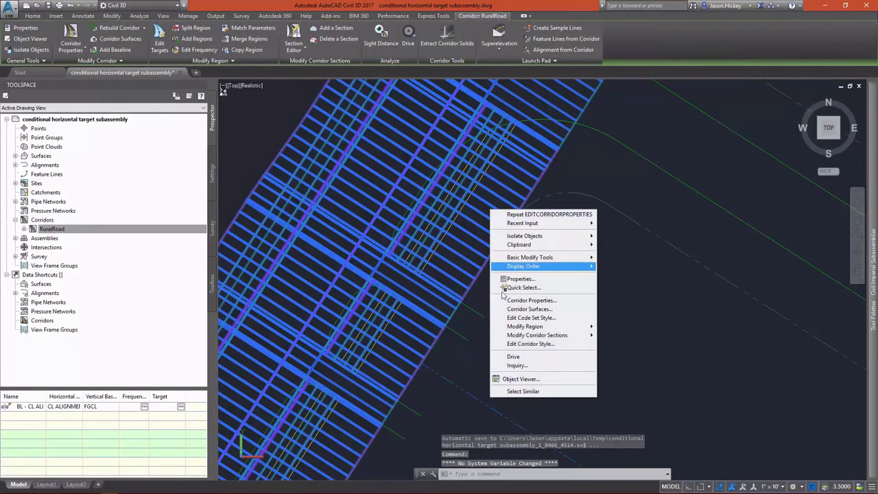
click(515, 318)
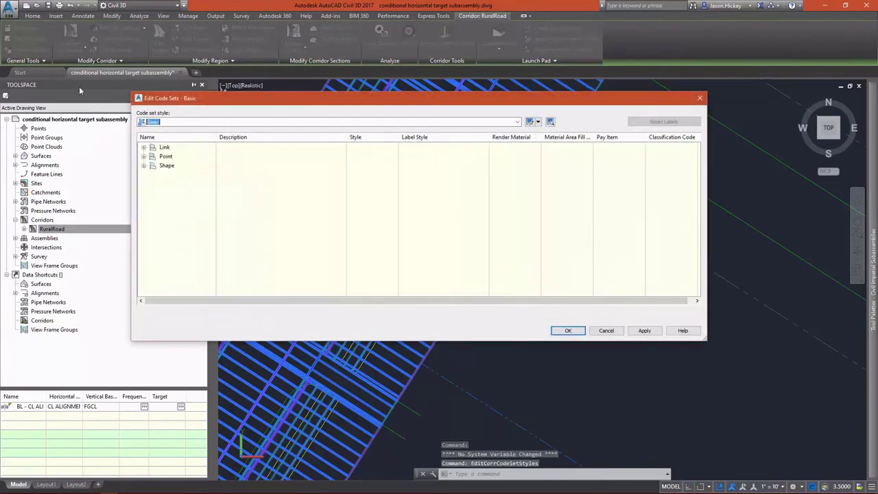
click(183, 122)
click(194, 140)
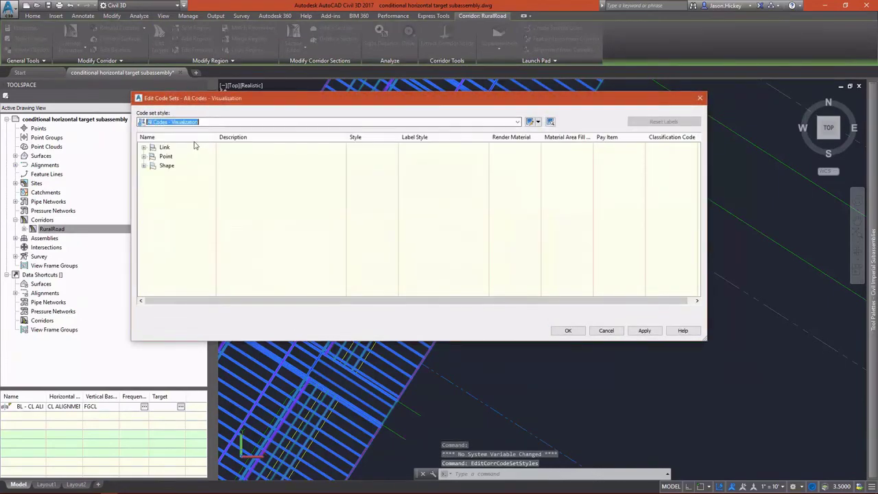
click(568, 330)
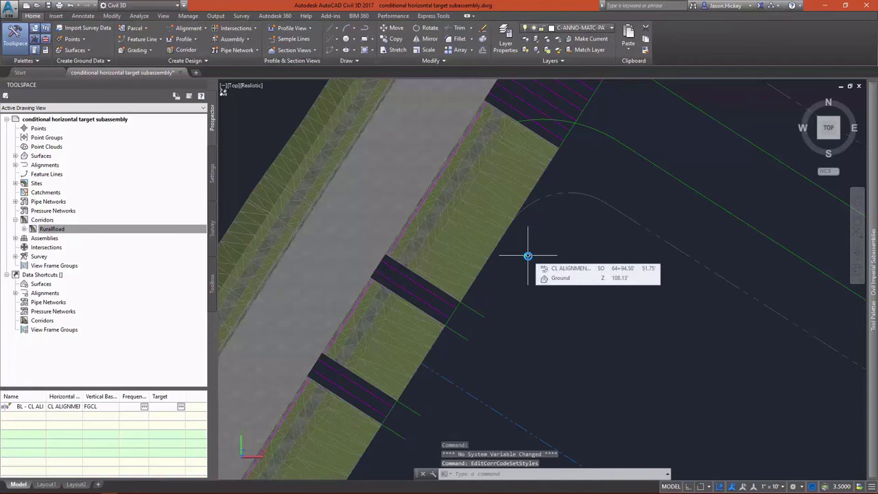
scroll(432, 240, up, 2)
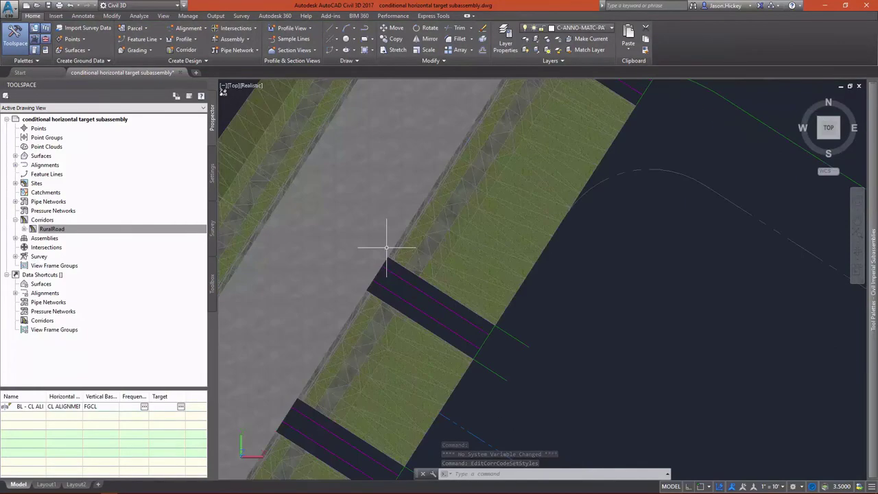
scroll(386, 247, up, 3)
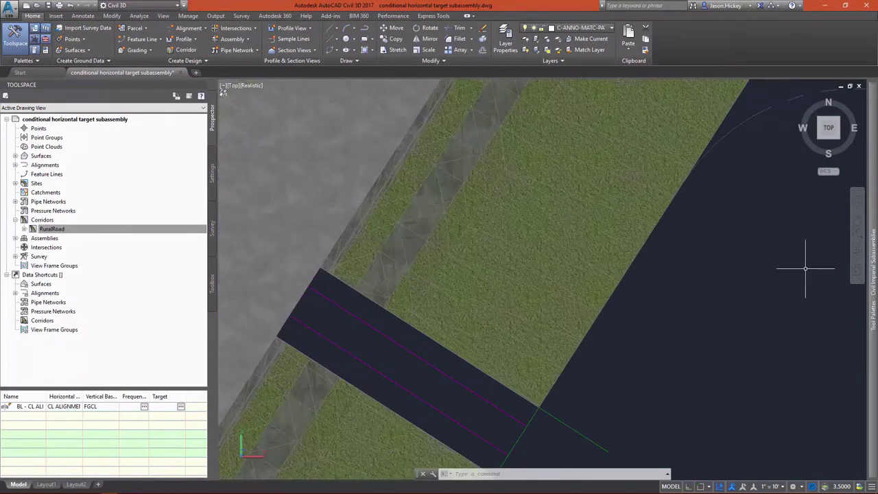
mouse_move(866, 329)
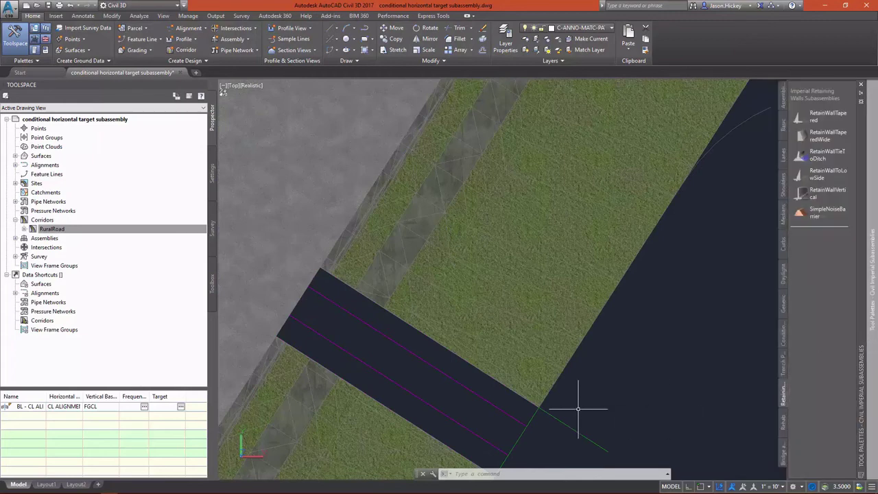
mouse_move(669, 365)
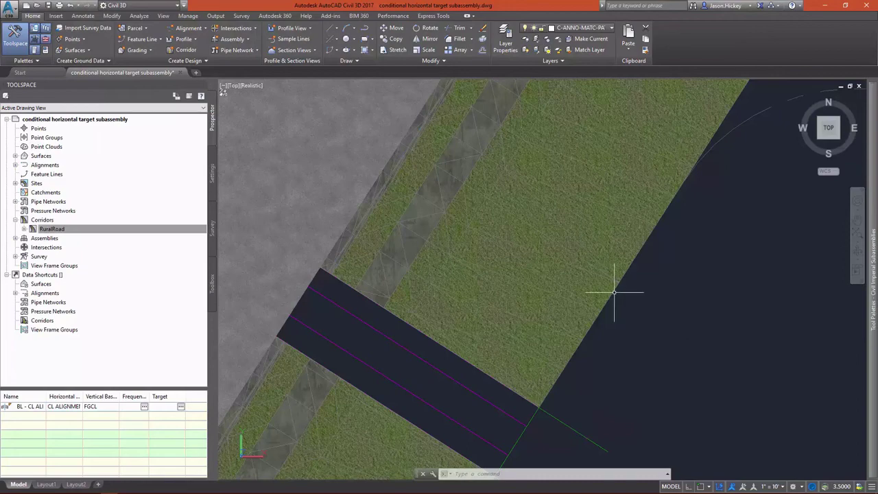
scroll(614, 298, down, 5)
scroll(617, 298, down, 2)
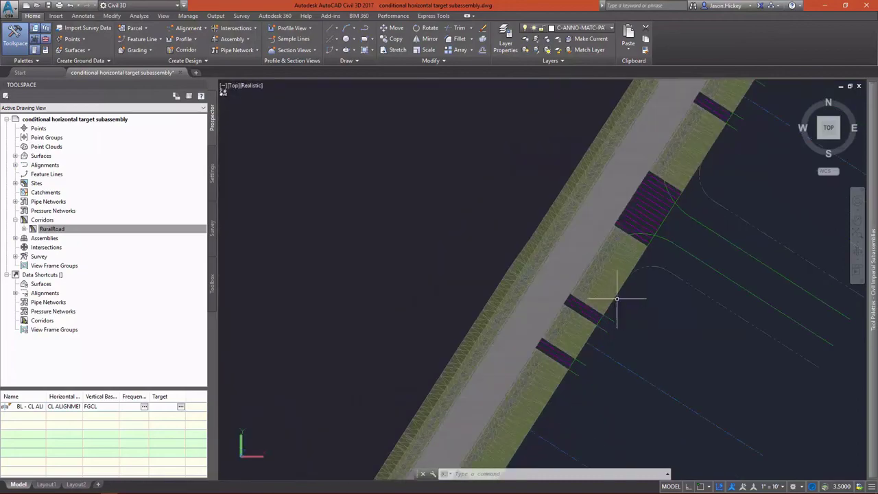
mouse_move(636, 297)
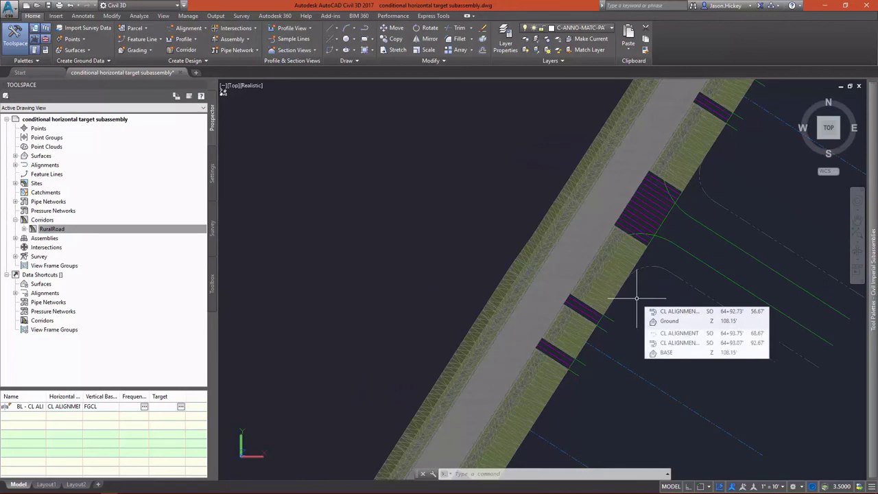
scroll(636, 297, up, 4)
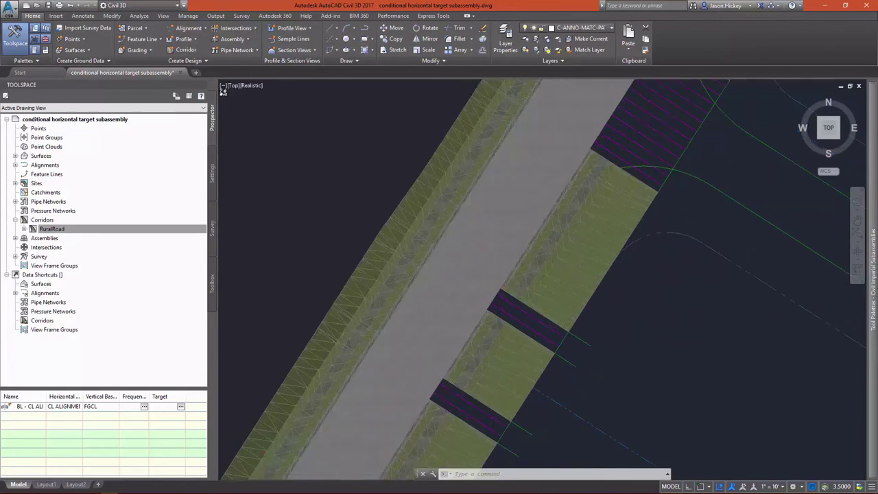